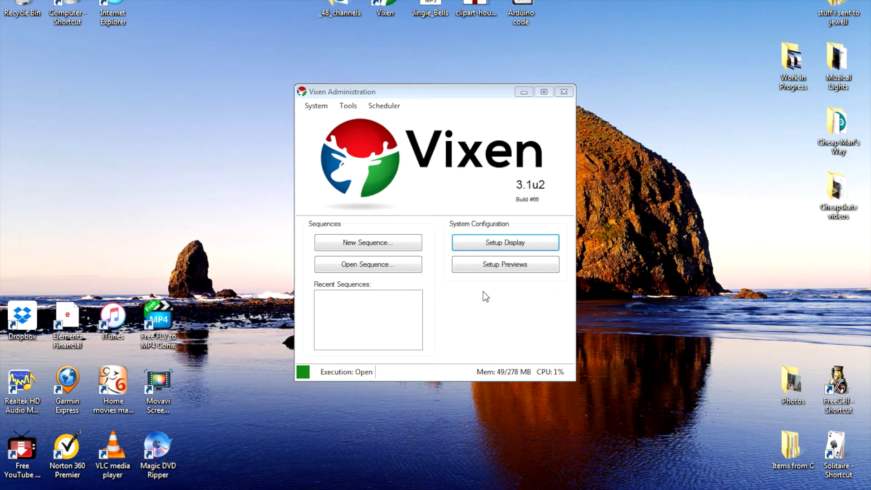
# Step: In the display setup, unpatch the 48 plugs Plug-49 through Plug-96
pyautogui.click(495, 244)
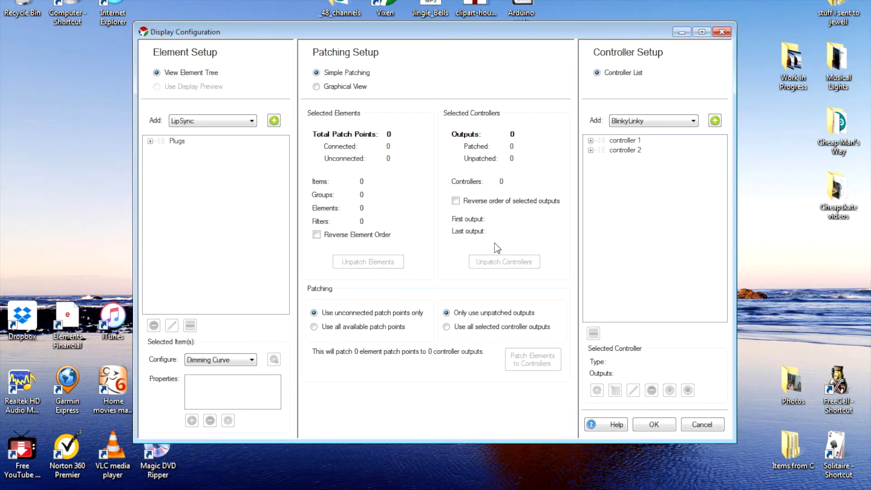
pyautogui.click(149, 142)
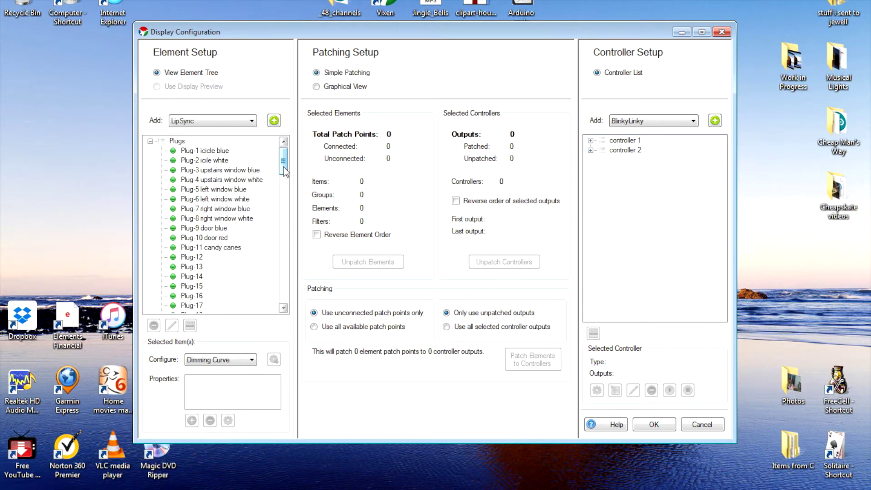
pyautogui.moveTo(285, 172); pyautogui.dragTo(284, 242)
pyautogui.click(193, 200)
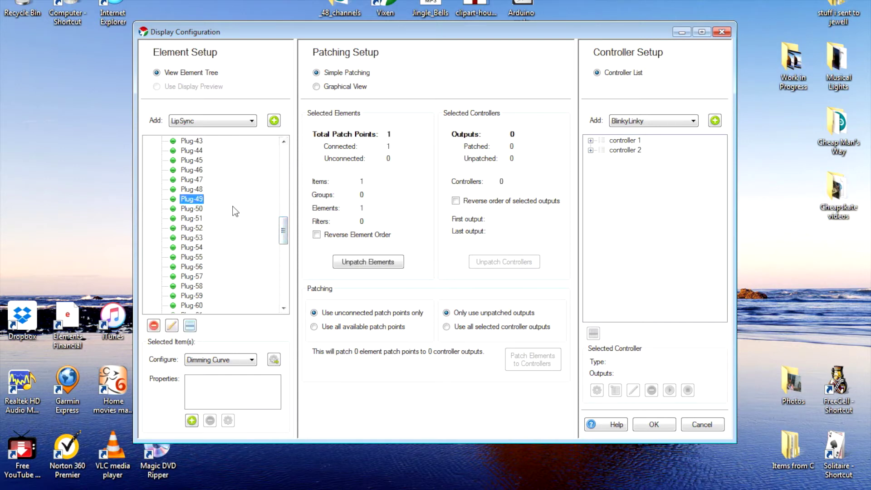
pyautogui.moveTo(286, 236); pyautogui.dragTo(293, 301)
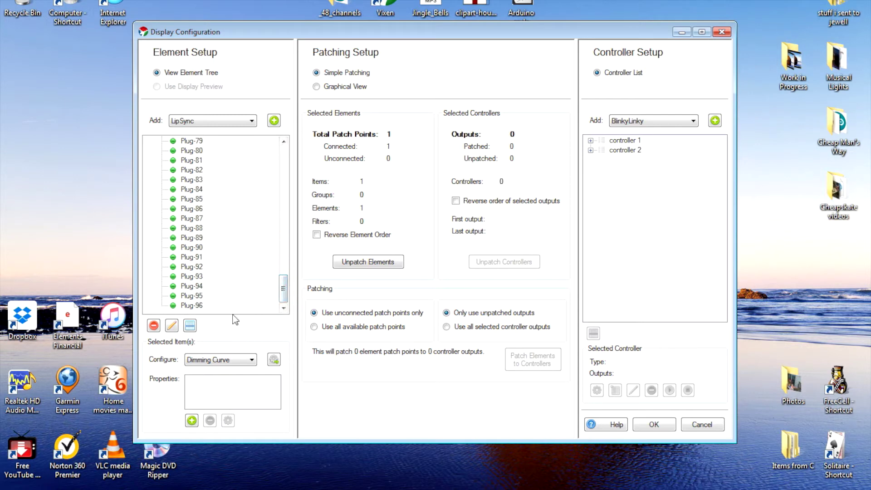
pyautogui.keyDown('shift'); pyautogui.click(189, 306); pyautogui.keyUp('shift')
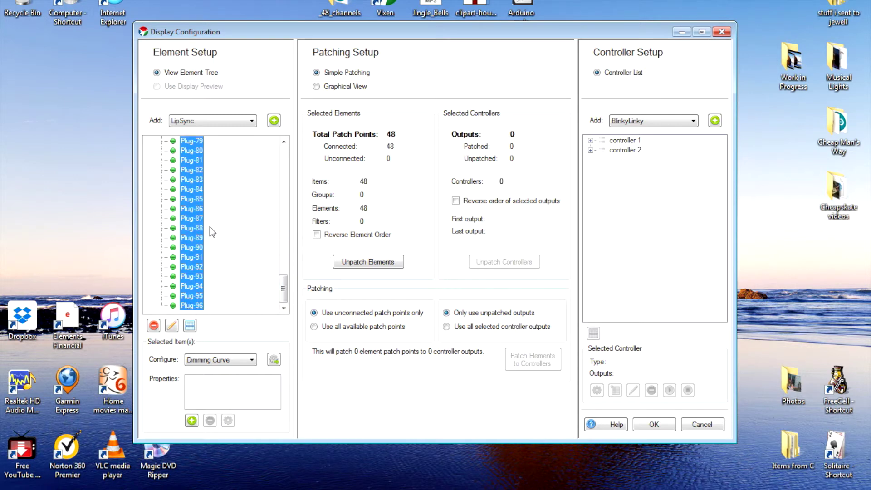
pyautogui.click(366, 262)
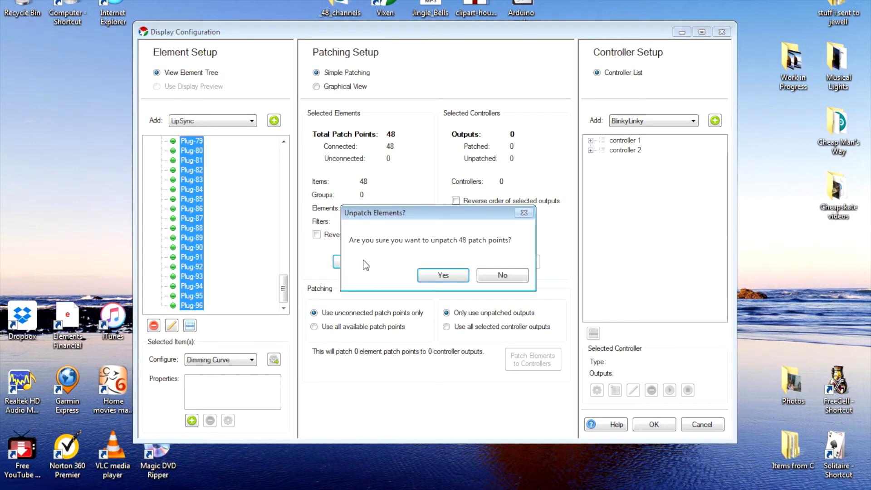
pyautogui.click(447, 277)
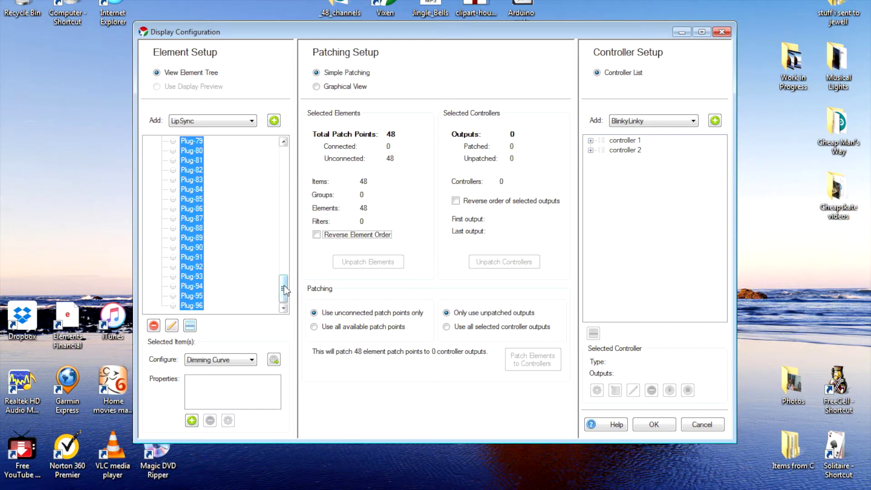
# Step: Delete the selected elements Plug-49 through Plug-96
pyautogui.rightClick(192, 238)
pyautogui.click(223, 333)
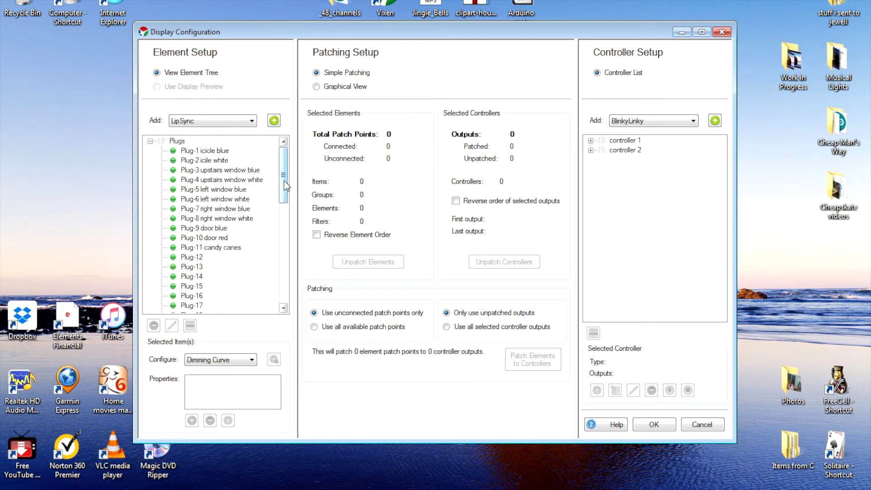
pyautogui.moveTo(285, 185); pyautogui.dragTo(297, 165)
# Step: Add a Generic Numbered Group named Arches with item prefix Arch
pyautogui.click(252, 119)
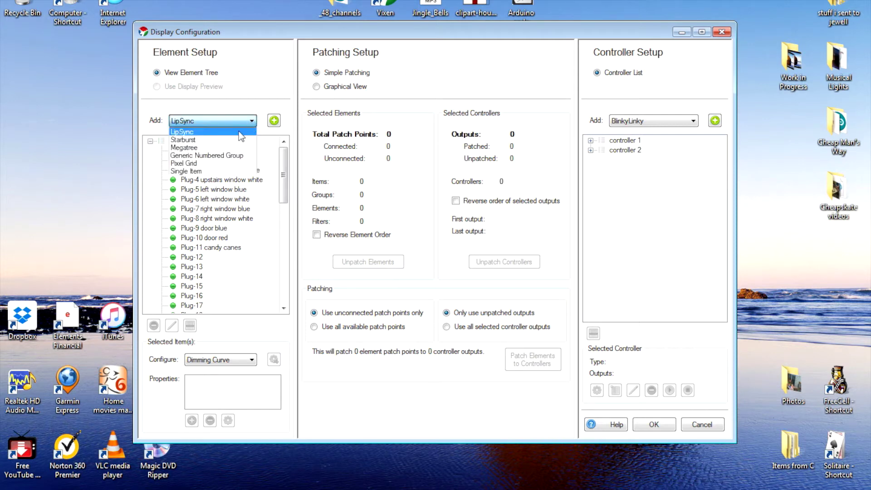
pyautogui.click(215, 159)
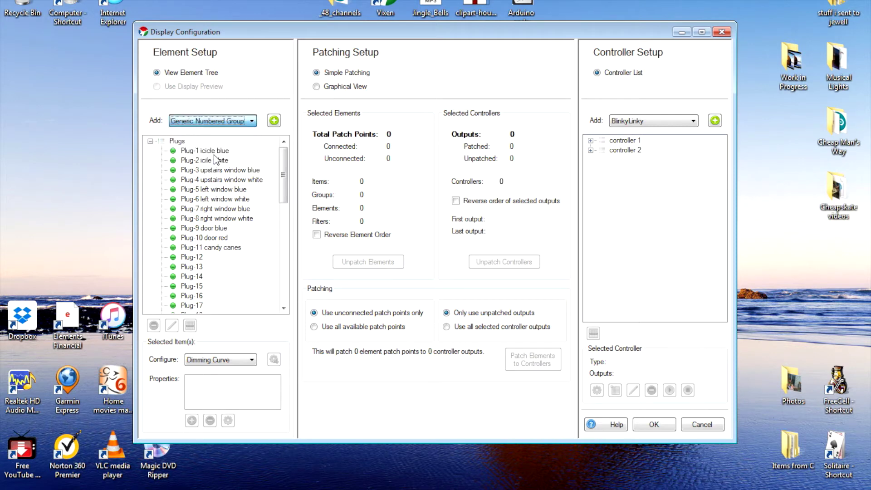
pyautogui.click(274, 120)
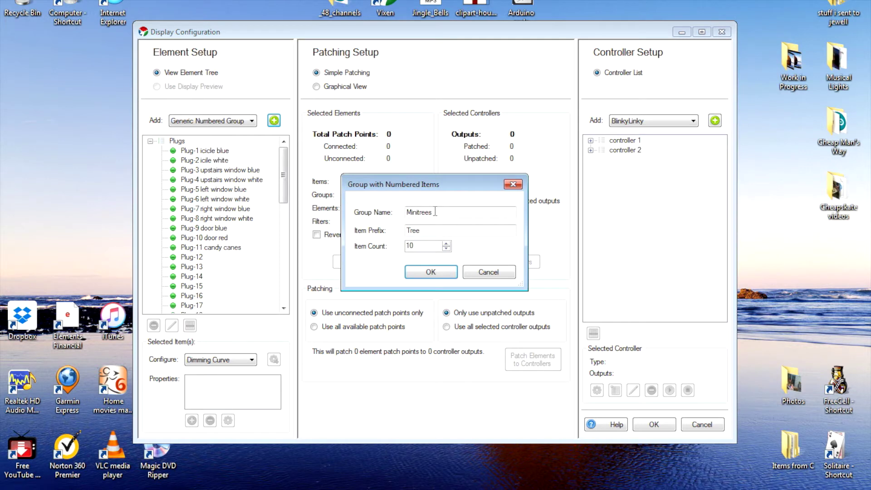
pyautogui.click(387, 217)
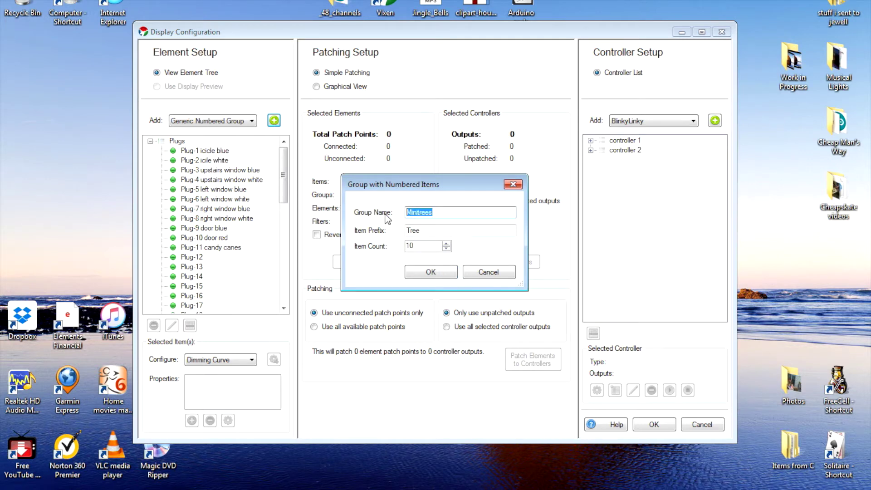
pyautogui.write('Arches')
pyautogui.moveTo(422, 232); pyautogui.dragTo(396, 232)
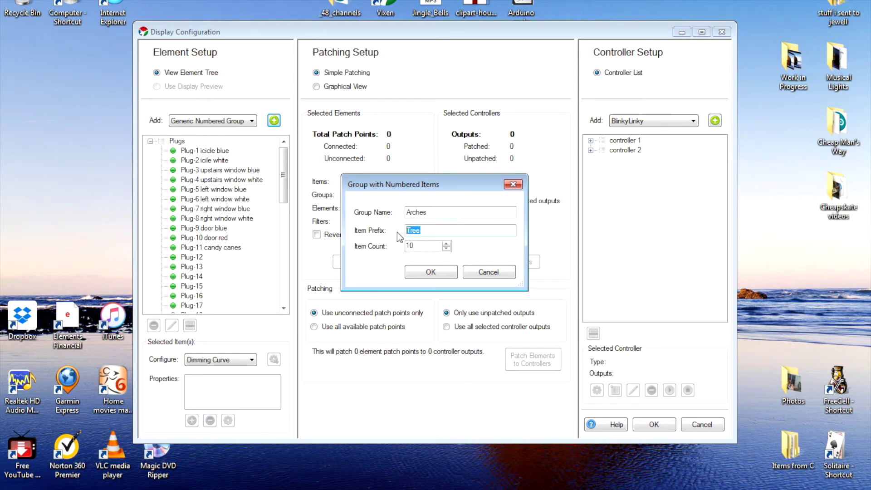
pyautogui.write('Arch')
# Step: Set the group's item count to 4 and create the Arches group
pyautogui.click(446, 244)
pyautogui.click(446, 248)
pyautogui.click(446, 248)
pyautogui.click(446, 248)
pyautogui.click(446, 248)
pyautogui.click(446, 248)
pyautogui.click(446, 249)
pyautogui.click(446, 248)
pyautogui.click(447, 248)
pyautogui.click(432, 271)
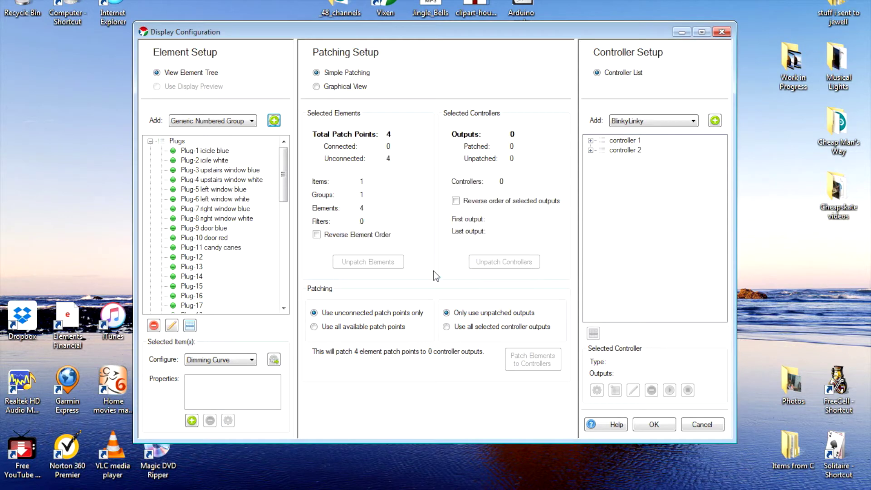
pyautogui.moveTo(284, 199); pyautogui.dragTo(282, 300)
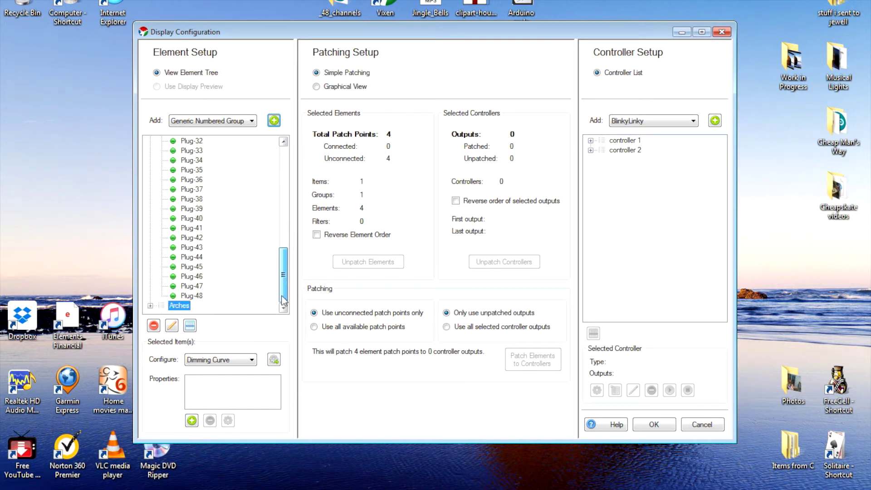
# Step: Expand Arches to list Arch-1 through Arch-4, and select Arch-1
pyautogui.click(151, 305)
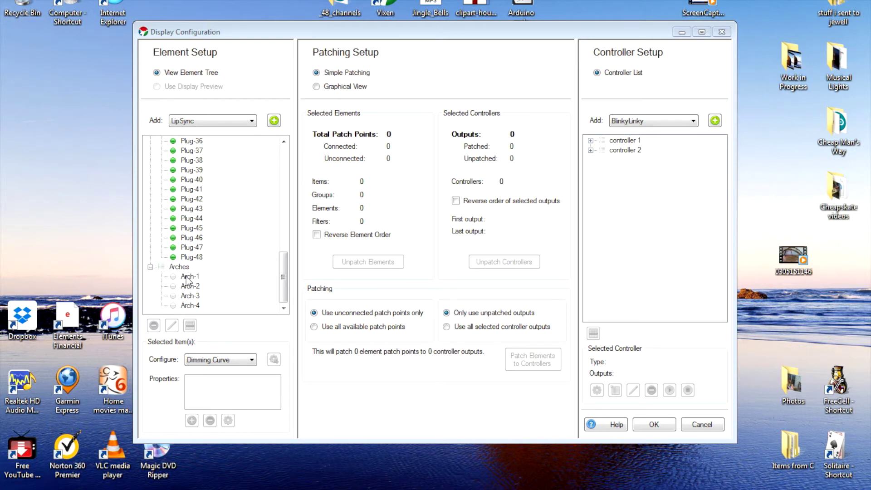
pyautogui.click(188, 278)
# Step: Add multiple children to Arch-1 using Numbered Items with name format Plug-{1}
pyautogui.rightClick(190, 278)
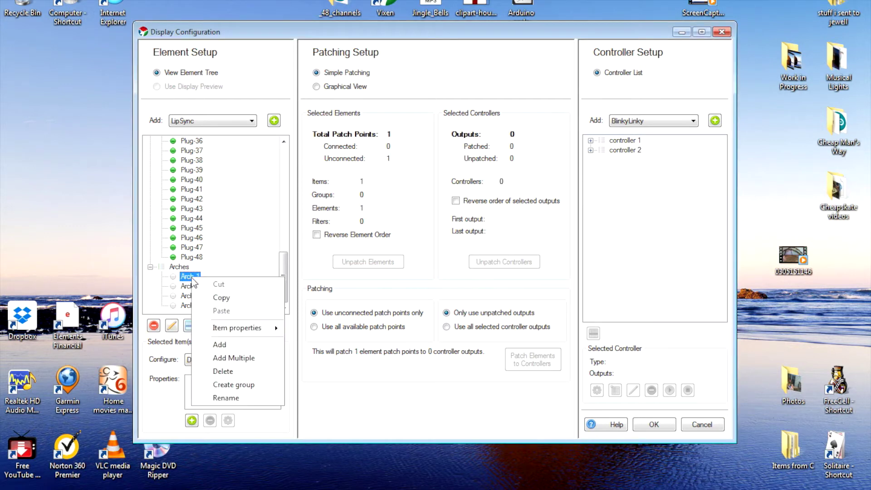
pyautogui.click(244, 357)
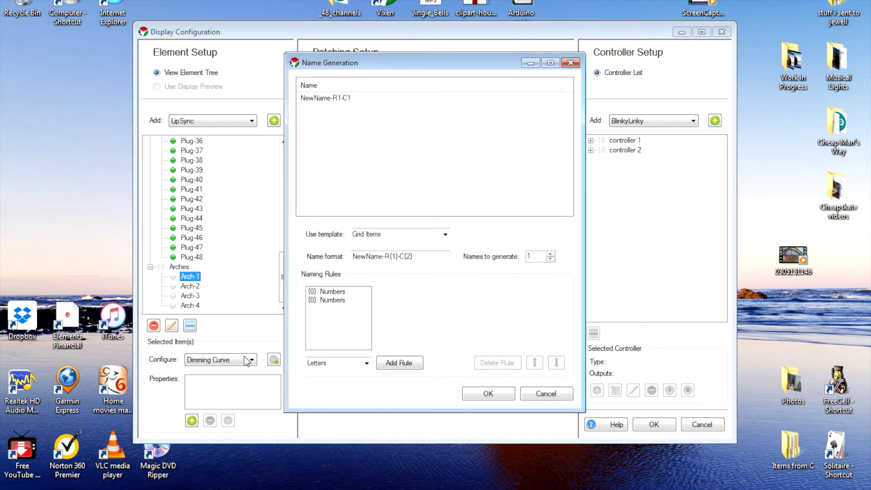
pyautogui.click(445, 234)
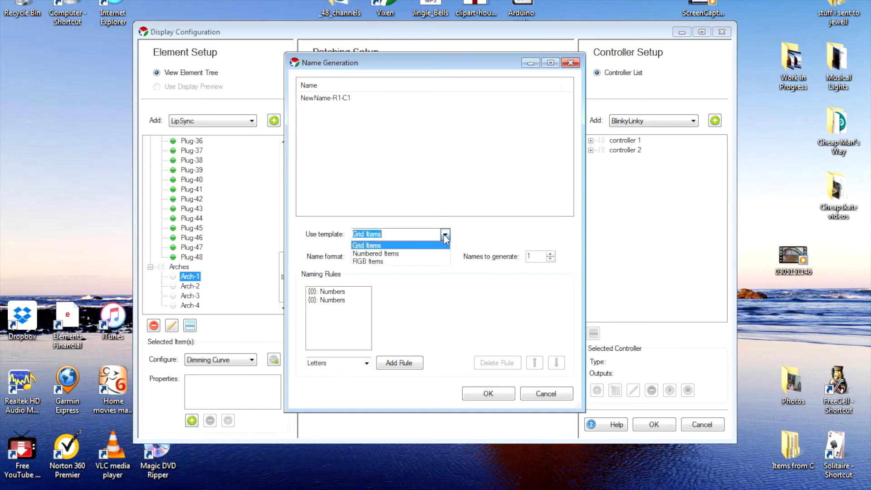
pyautogui.click(399, 253)
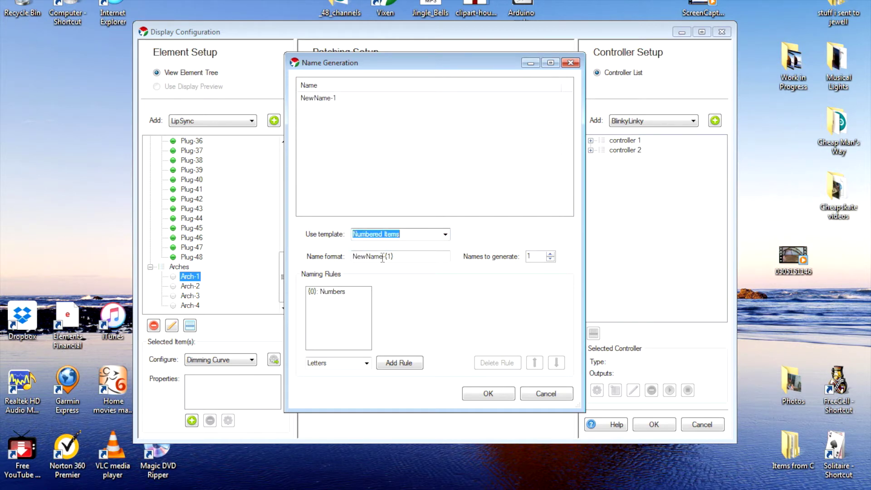
pyautogui.moveTo(382, 257); pyautogui.dragTo(340, 260)
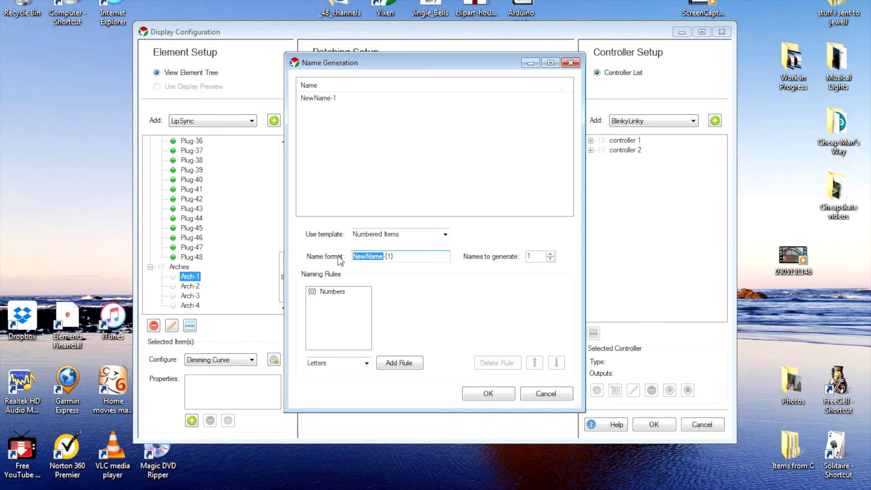
pyautogui.write('Plu')
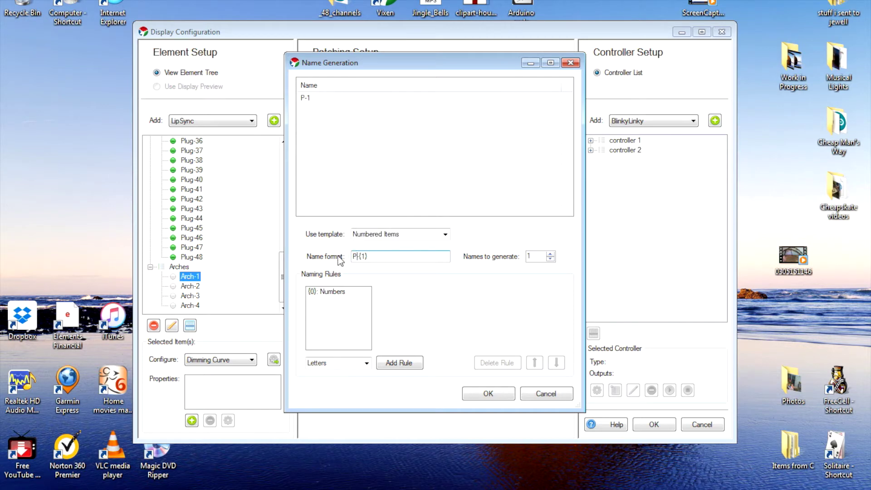
pyautogui.write('g')
# Step: Set start number 49 and 8 names, creating Plug-49 through Plug-56
pyautogui.click(333, 292)
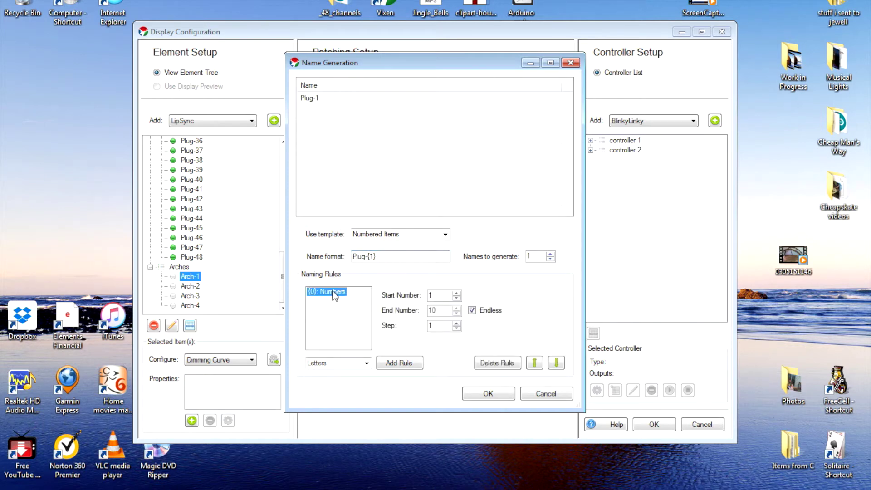
pyautogui.doubleClick(434, 295)
pyautogui.write('49')
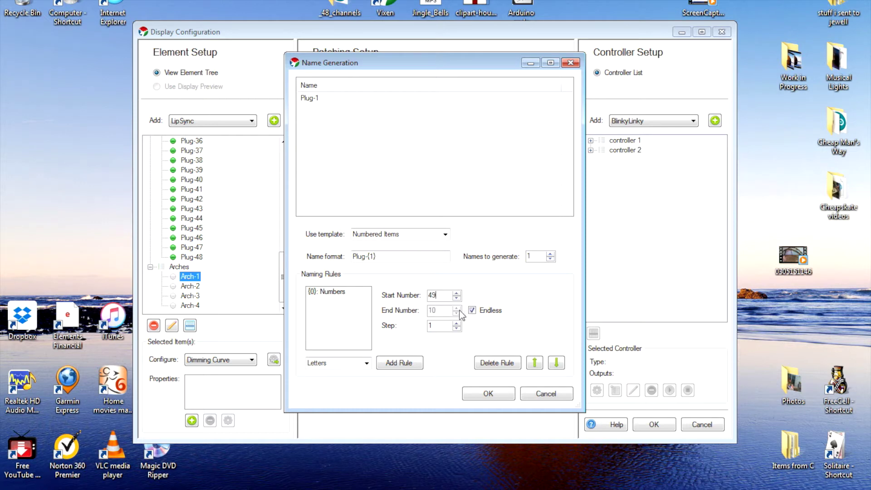
pyautogui.click(431, 326)
pyautogui.click(550, 254)
pyautogui.click(550, 254)
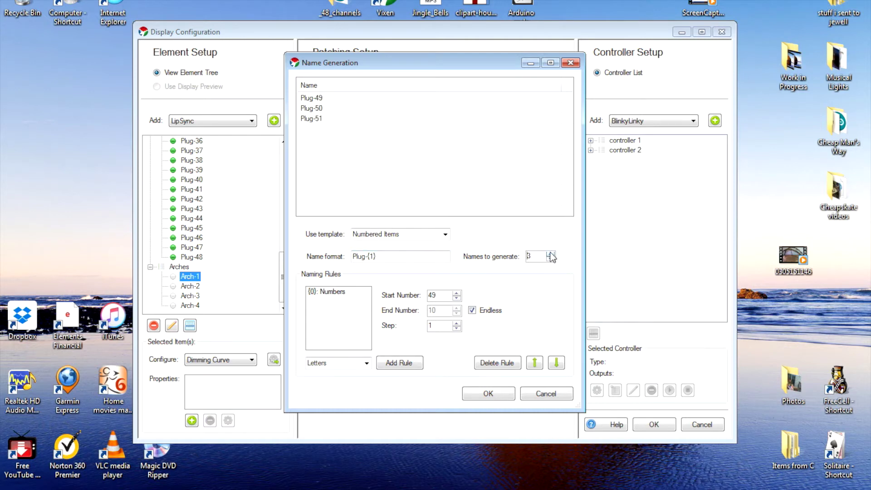
pyautogui.click(550, 254)
pyautogui.click(551, 254)
pyautogui.click(550, 254)
pyautogui.click(550, 254)
pyautogui.click(550, 254)
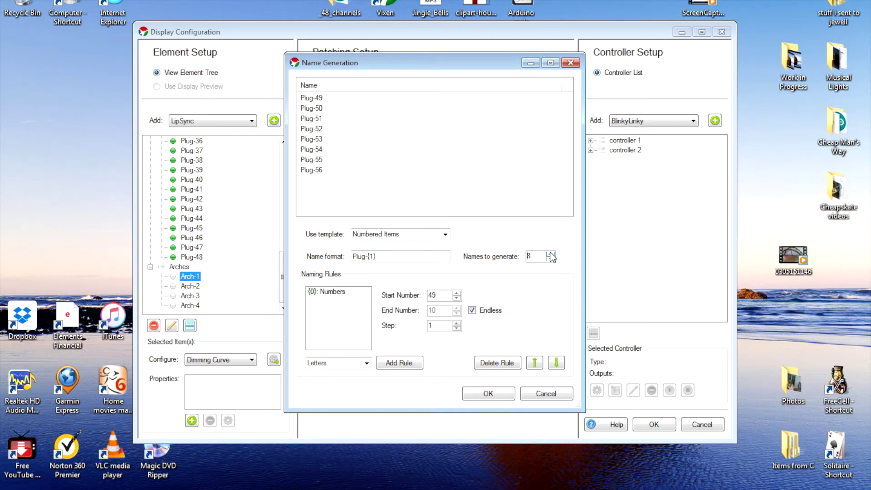
pyautogui.click(550, 254)
pyautogui.click(551, 259)
pyautogui.click(486, 395)
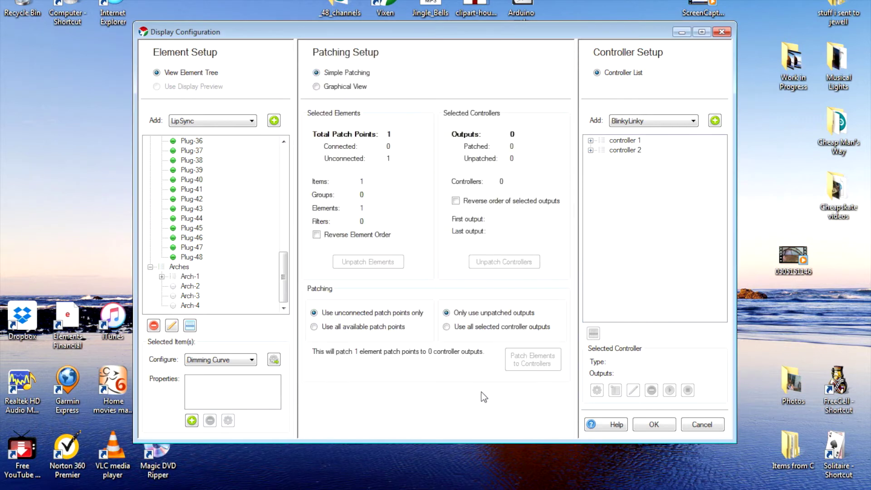
# Step: Check Arch-1's plugs, then add Numbered Items to Arch-2 with format Plug-{1}
pyautogui.click(162, 277)
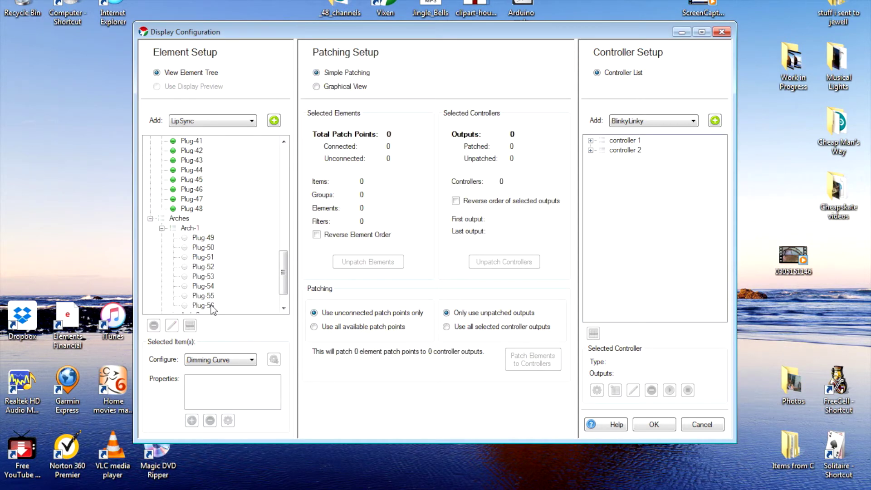
pyautogui.click(161, 228)
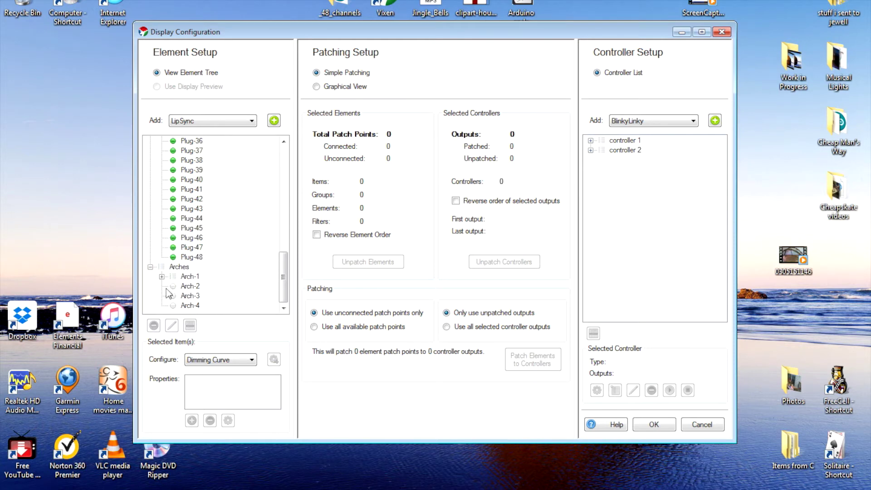
pyautogui.rightClick(189, 287)
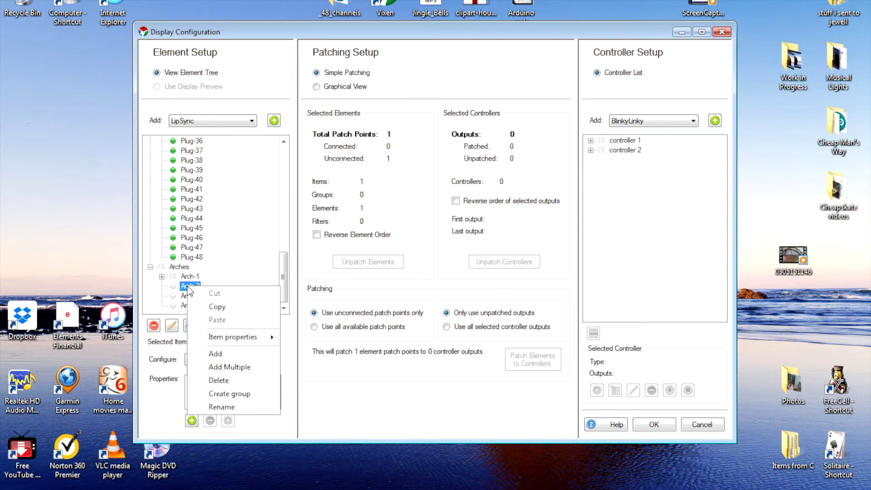
pyautogui.click(236, 363)
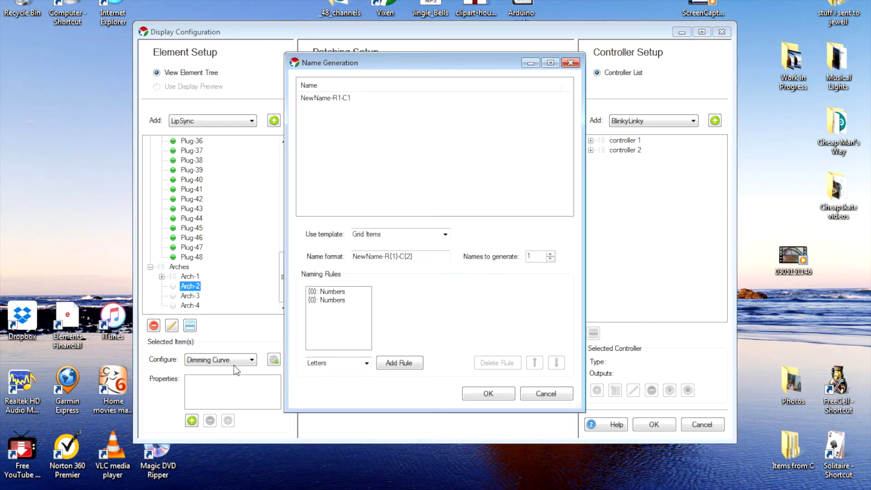
pyautogui.click(445, 234)
pyautogui.click(390, 254)
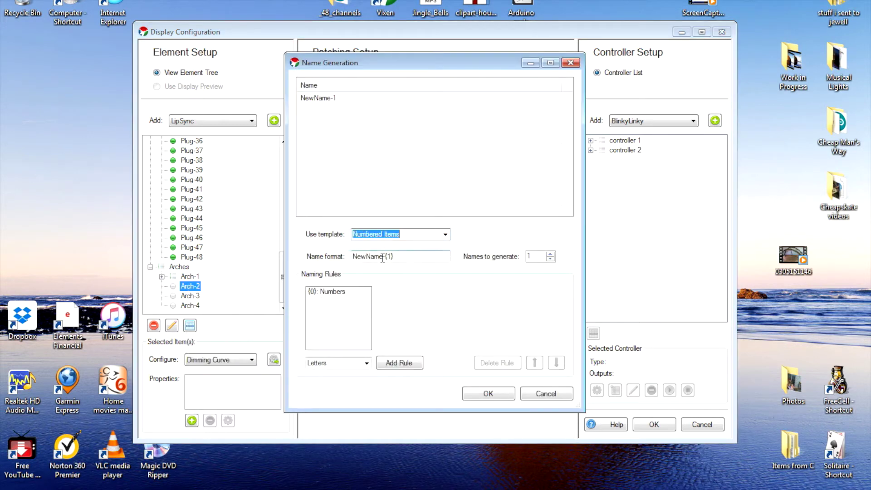
pyautogui.doubleClick(382, 257)
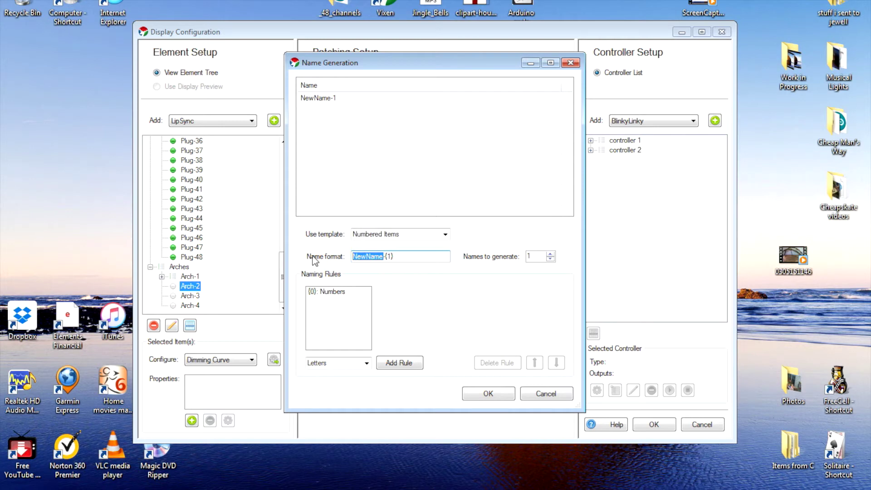
pyautogui.write('Plug')
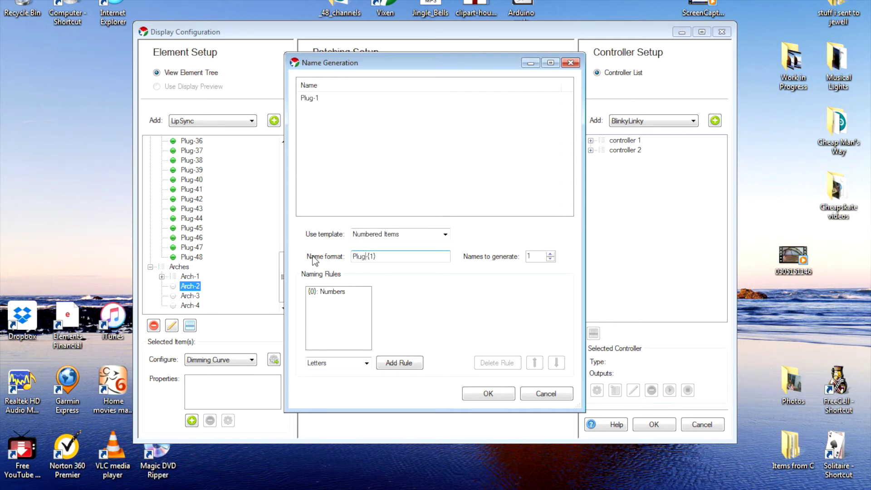
# Step: Set start number 57 and 8 names, creating Plug-57 through Plug-64
pyautogui.click(338, 293)
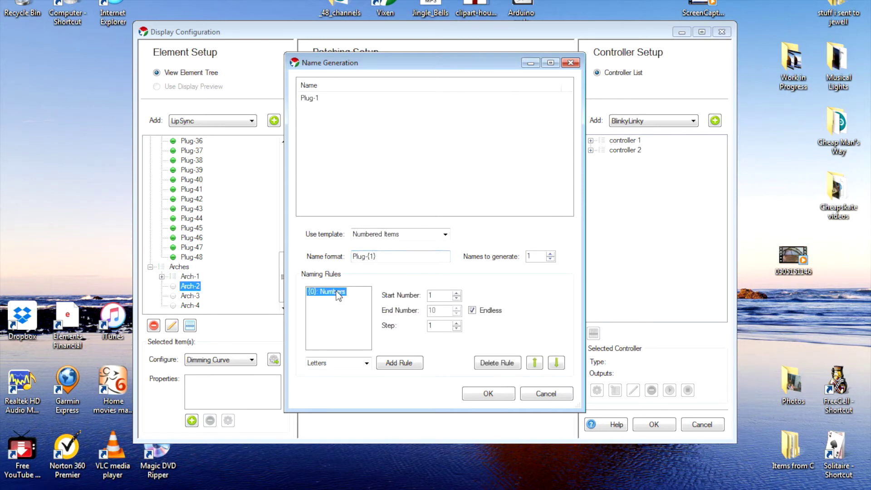
pyautogui.press('Tab')
pyautogui.write('57')
pyautogui.click(550, 253)
pyautogui.click(550, 254)
pyautogui.click(550, 253)
pyautogui.click(550, 254)
pyautogui.click(550, 254)
pyautogui.click(551, 254)
pyautogui.click(550, 254)
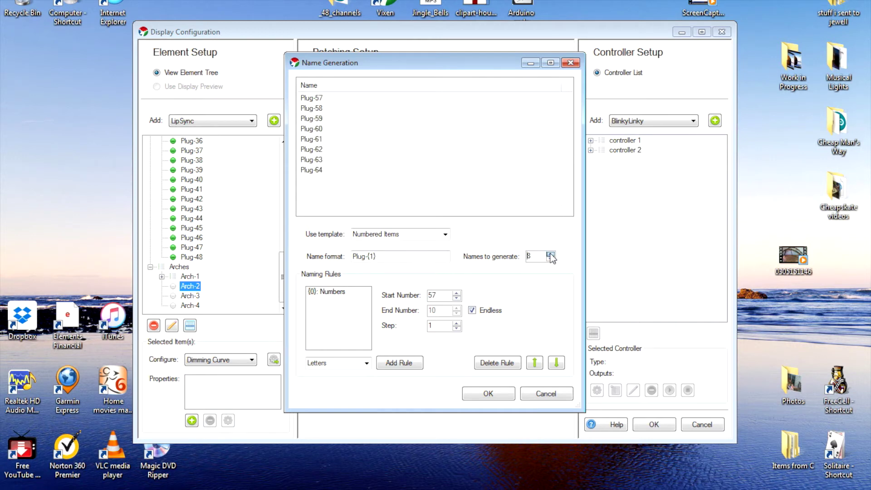
pyautogui.click(550, 254)
pyautogui.click(549, 259)
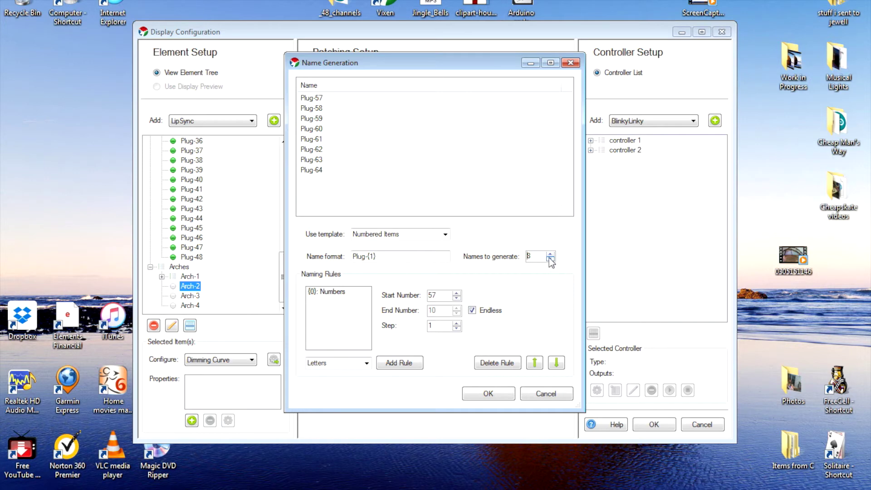
pyautogui.click(488, 393)
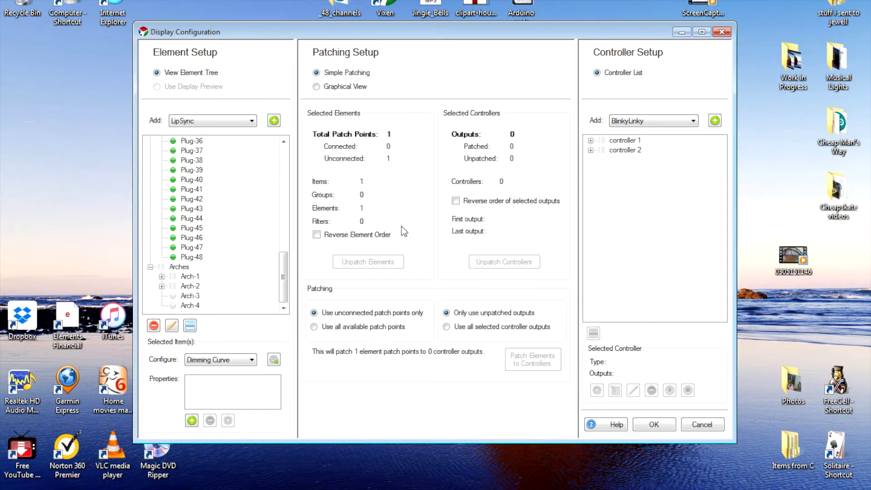
# Step: Add multiple Numbered Items to Arch-3 with name format Plug-{1}
pyautogui.click(186, 296)
pyautogui.rightClick(186, 299)
pyautogui.click(233, 383)
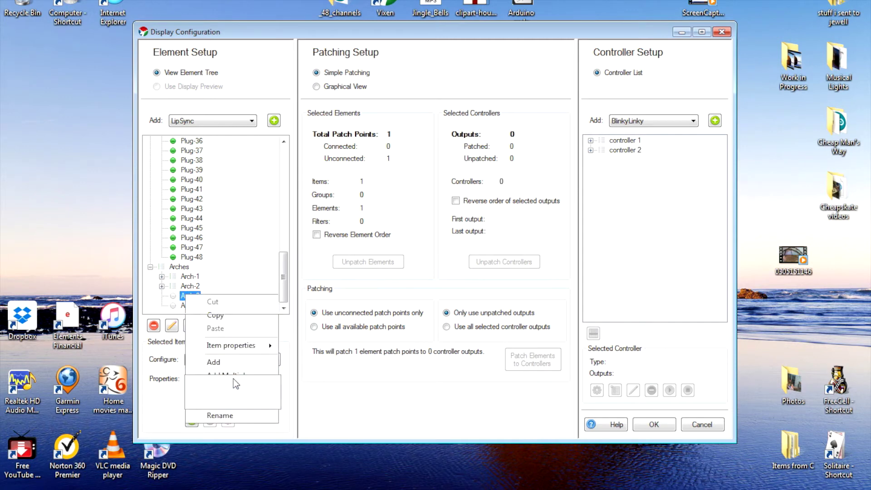
pyautogui.click(445, 233)
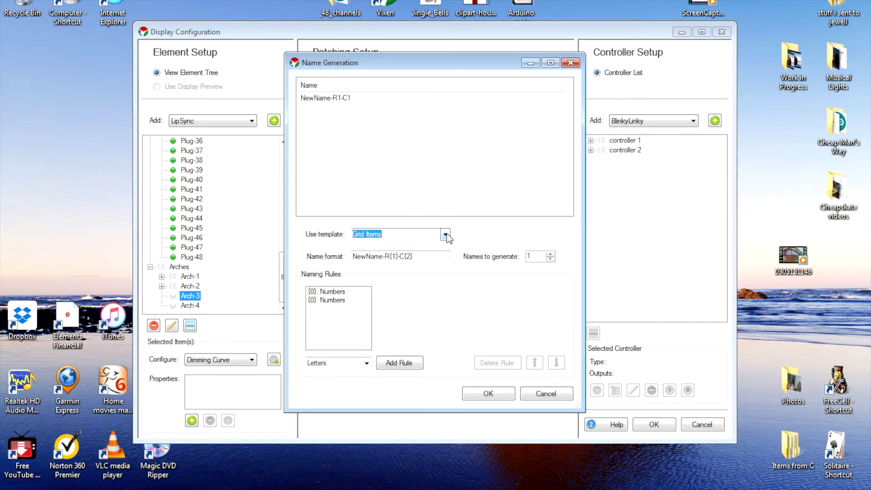
pyautogui.click(401, 256)
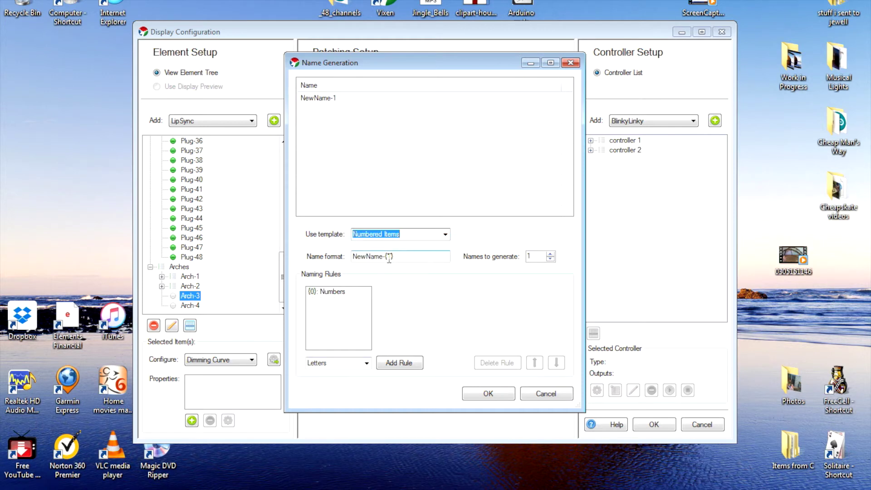
pyautogui.moveTo(383, 257); pyautogui.dragTo(321, 266)
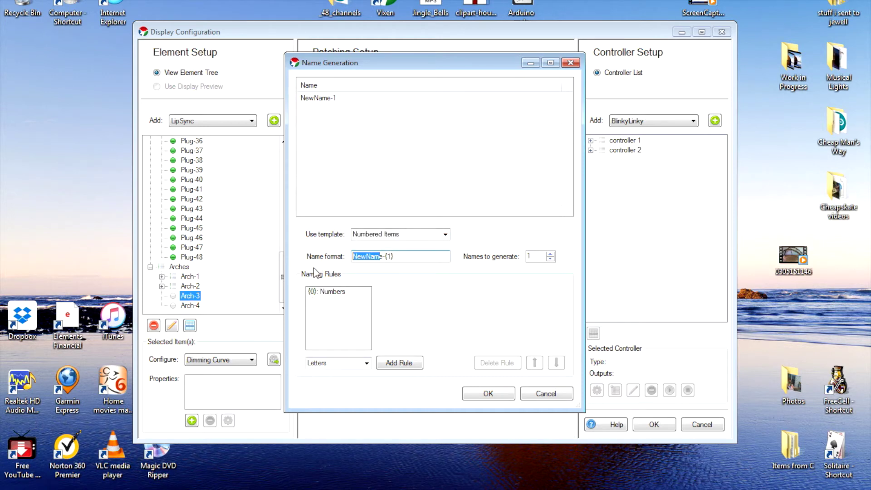
pyautogui.write('Plug')
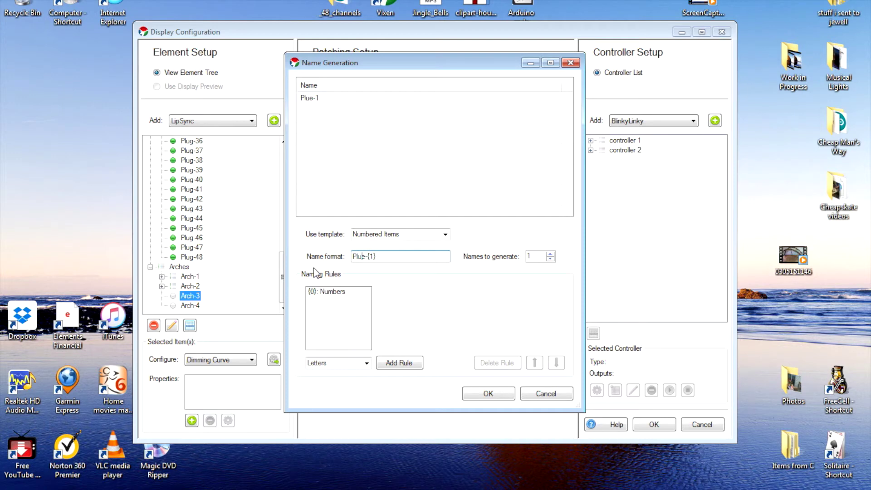
pyautogui.press('Delete')
# Step: Set start number 65 and 8 names, creating Plug-65 through Plug-72
pyautogui.click(336, 293)
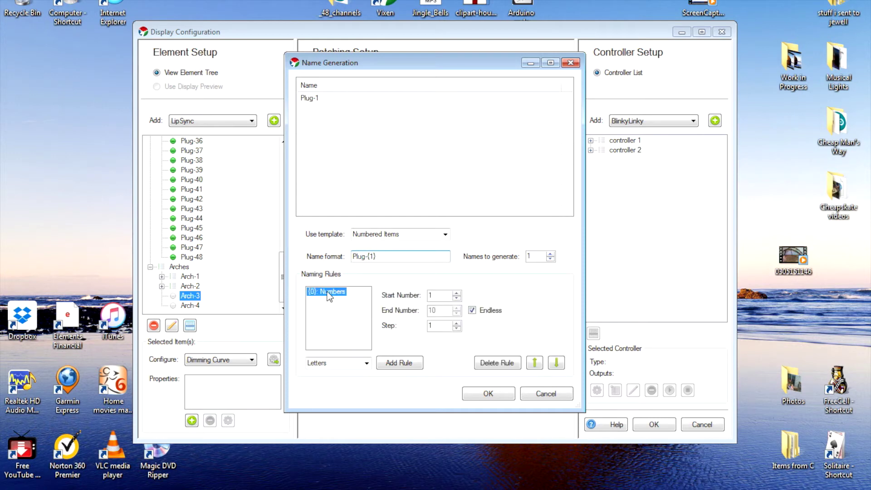
pyautogui.click(456, 294)
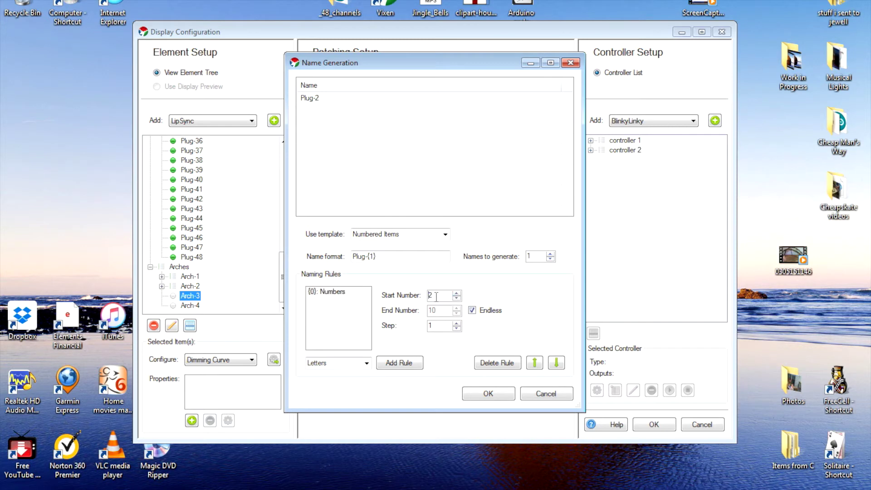
pyautogui.write('65')
pyautogui.click(550, 254)
pyautogui.click(550, 254)
pyautogui.click(550, 254)
pyautogui.click(550, 254)
pyautogui.click(550, 255)
pyautogui.click(550, 255)
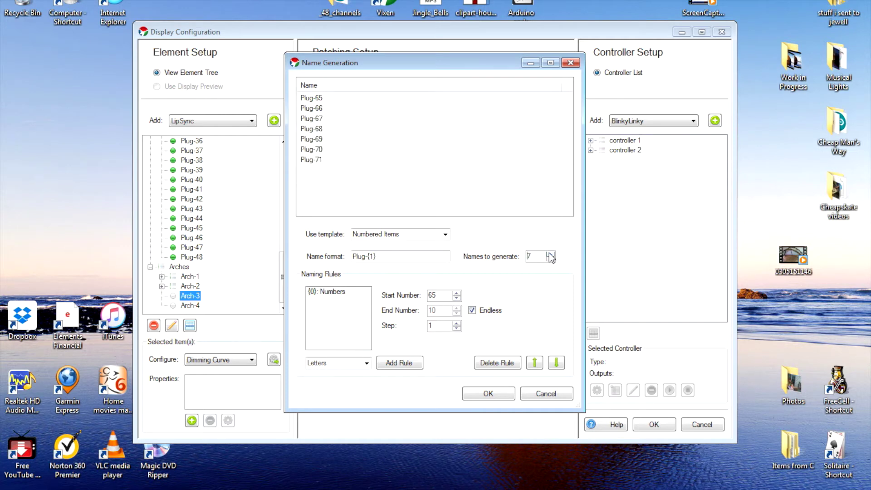
pyautogui.click(550, 254)
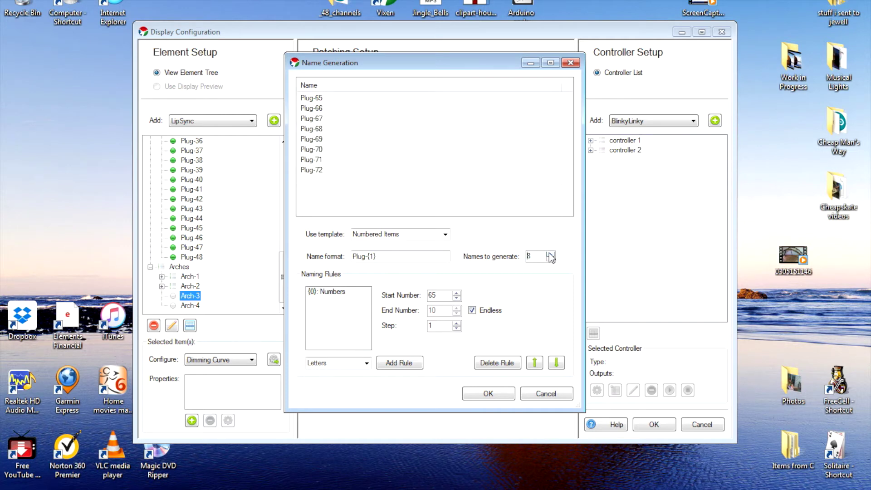
pyautogui.click(491, 393)
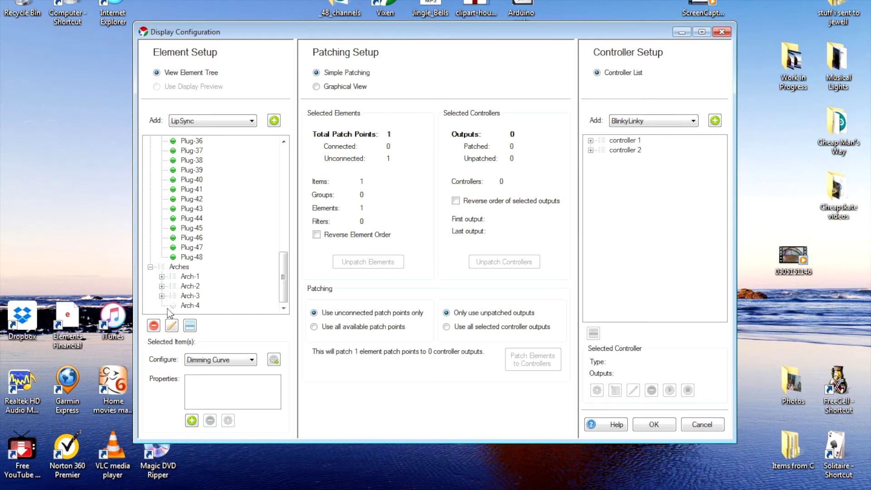
# Step: Add multiple Numbered Items to Arch-4 with name format Plug-{1}
pyautogui.click(187, 306)
pyautogui.rightClick(188, 308)
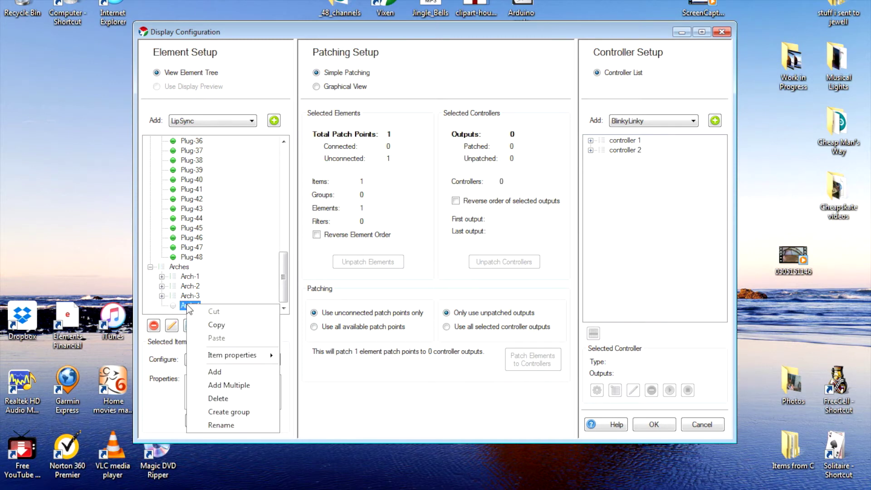
pyautogui.click(233, 386)
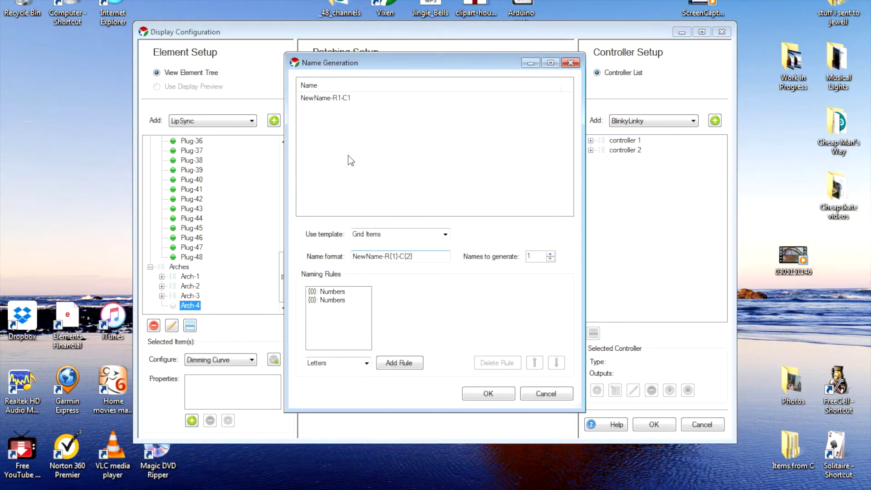
pyautogui.click(445, 235)
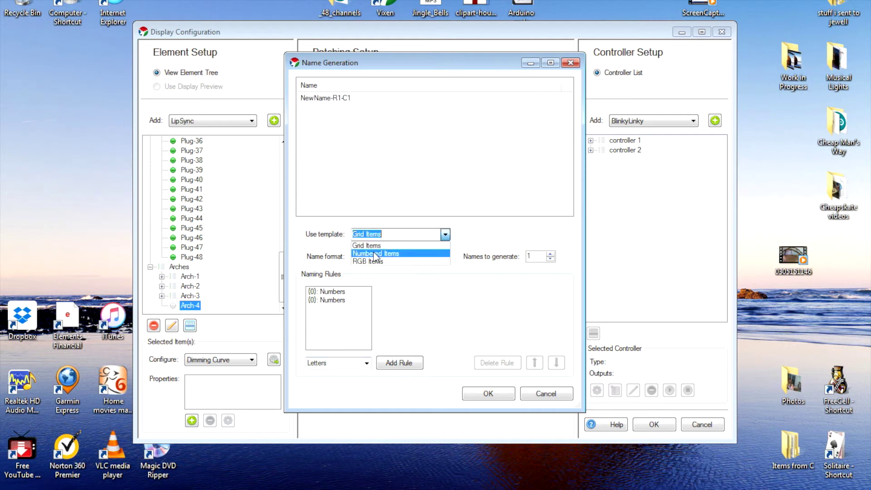
pyautogui.click(375, 252)
pyautogui.doubleClick(382, 257)
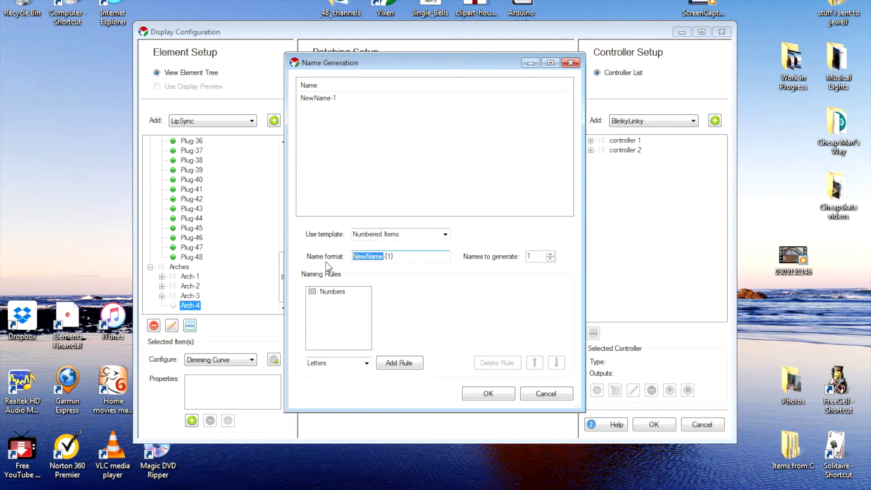
pyautogui.write('Plug')
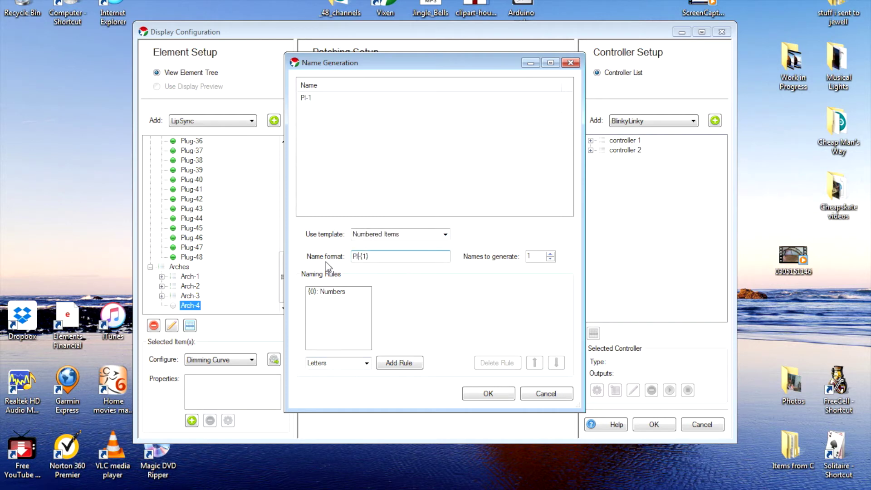
# Step: Set start number 73 and 8 names, creating Plug-73 through Plug-80
pyautogui.click(336, 291)
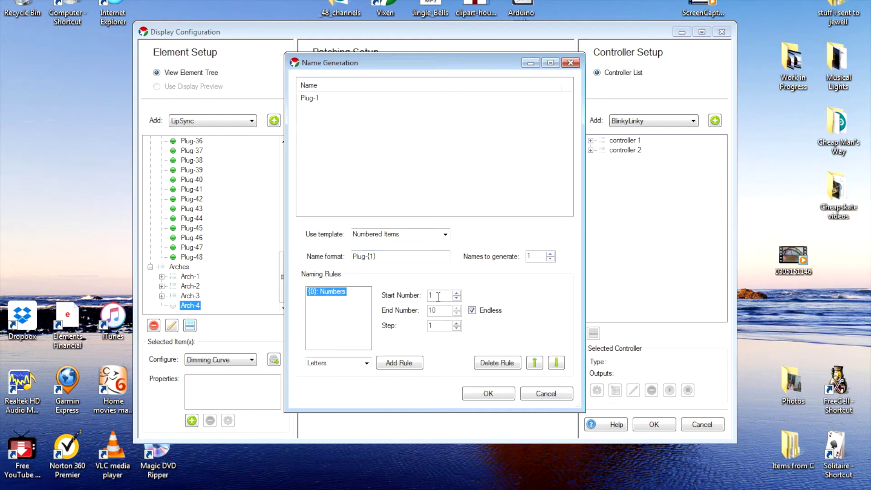
pyautogui.moveTo(433, 295); pyautogui.dragTo(421, 295)
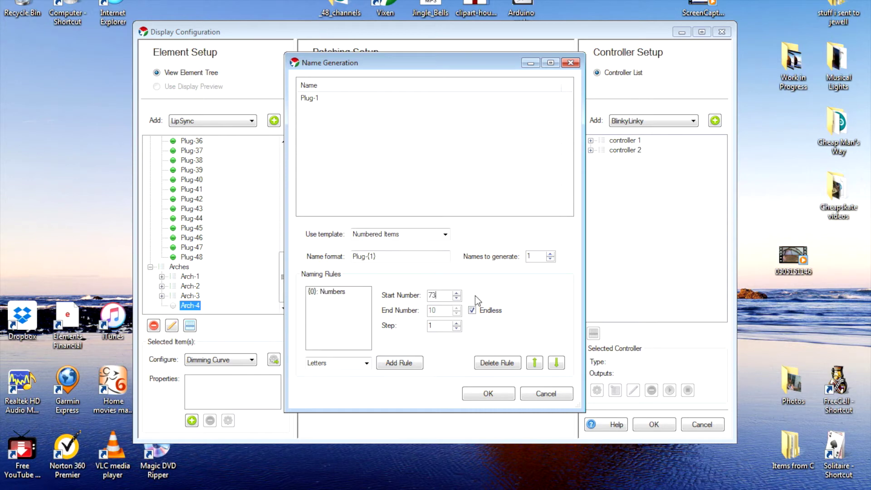
pyautogui.click(551, 254)
pyautogui.click(550, 254)
pyautogui.click(550, 254)
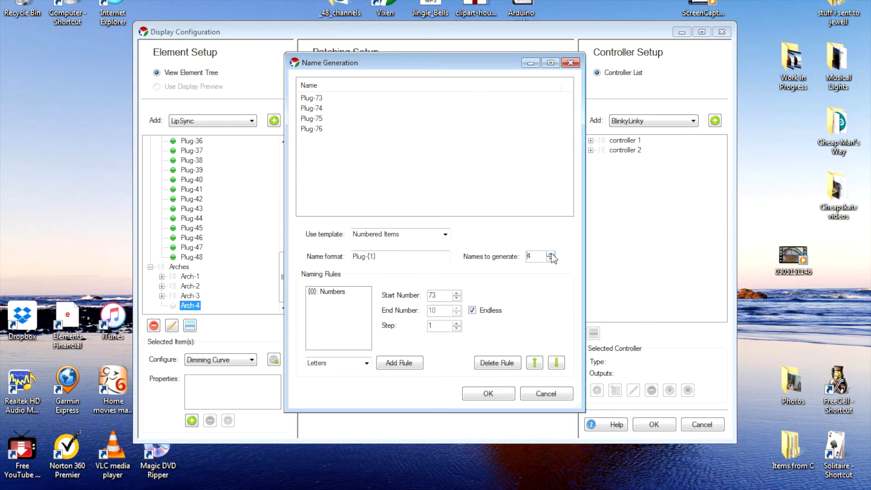
pyautogui.click(551, 254)
pyautogui.click(551, 254)
pyautogui.click(550, 254)
pyautogui.click(551, 253)
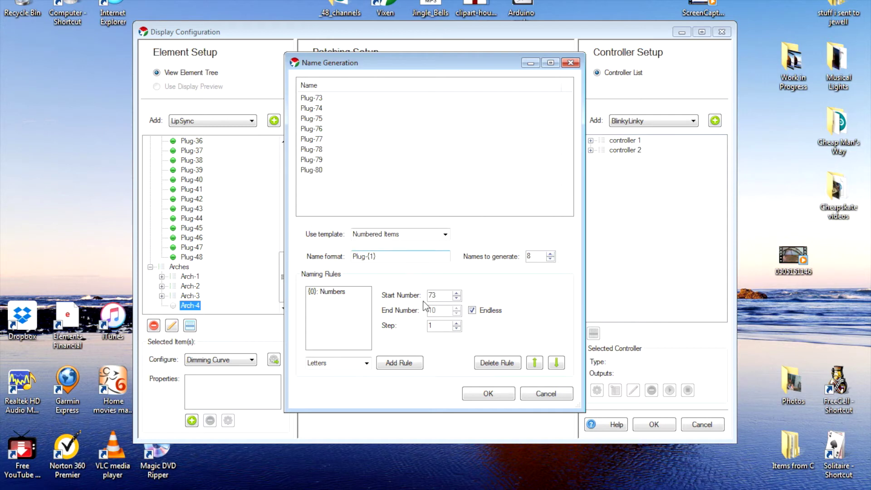
pyautogui.click(493, 394)
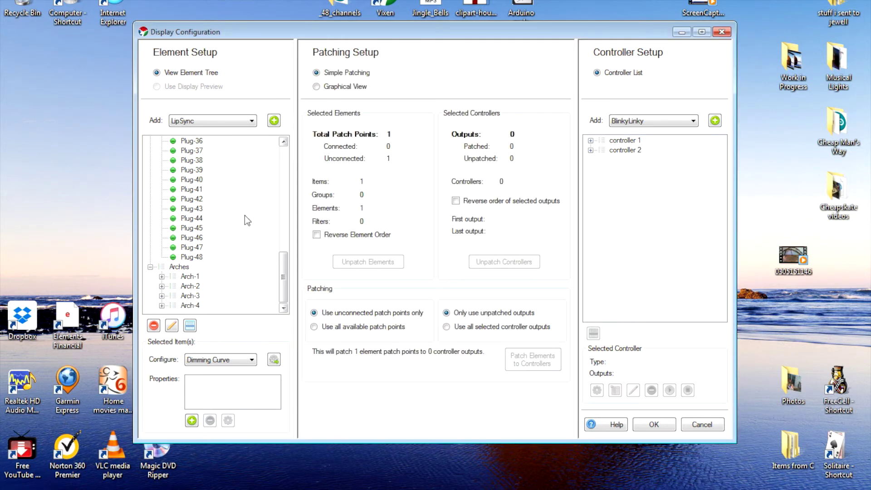
# Step: Expand Arch-1 through Arch-4 to review their children, Plug-49 to Plug-80
pyautogui.click(161, 276)
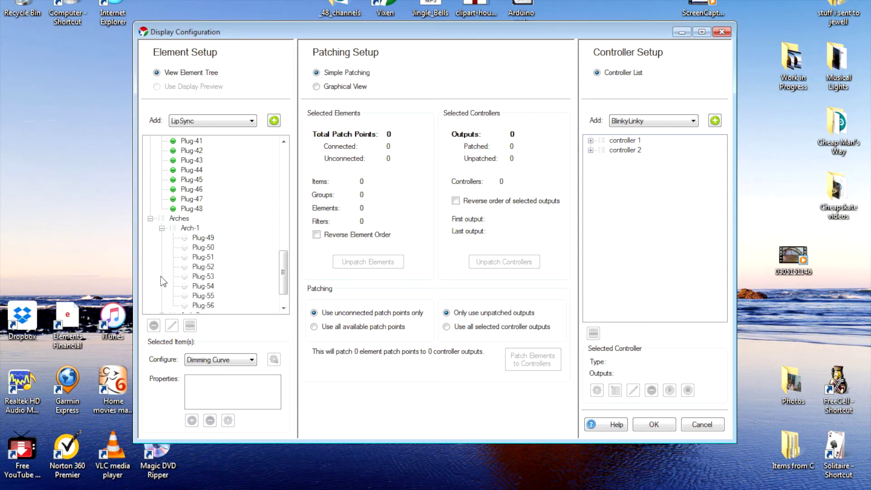
pyautogui.scroll(-1, 286, 271)
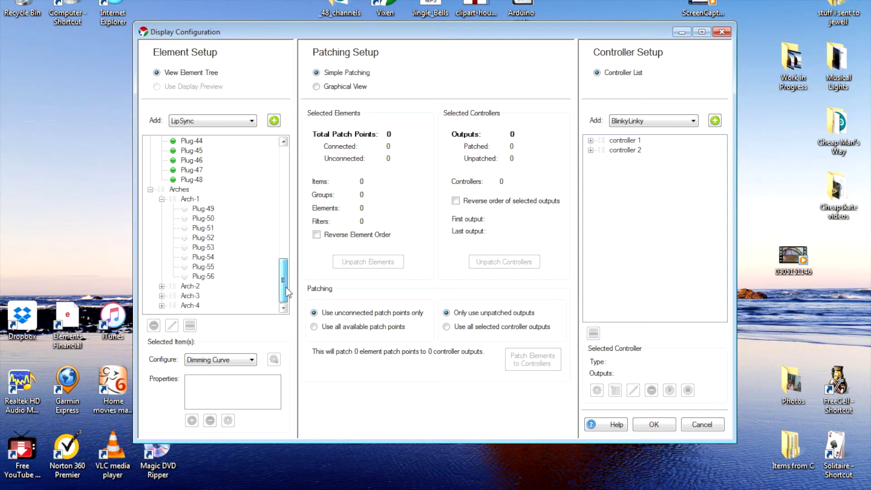
pyautogui.click(162, 287)
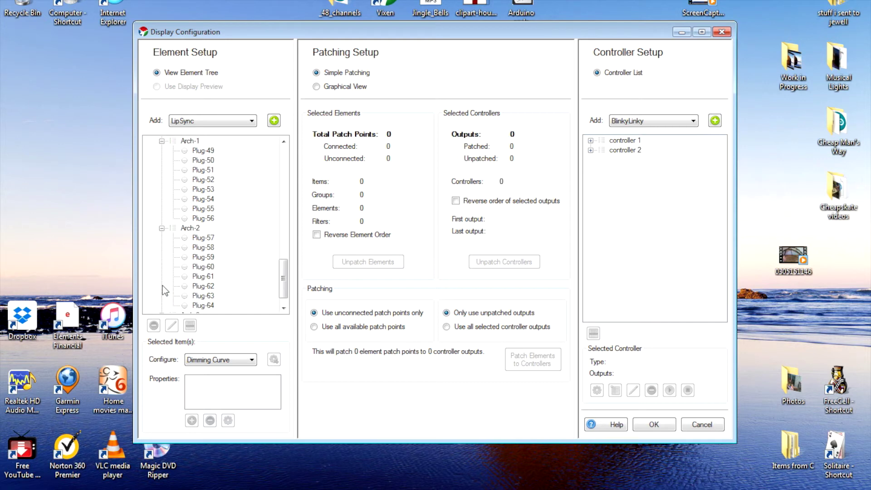
pyautogui.scroll(-1, 287, 291)
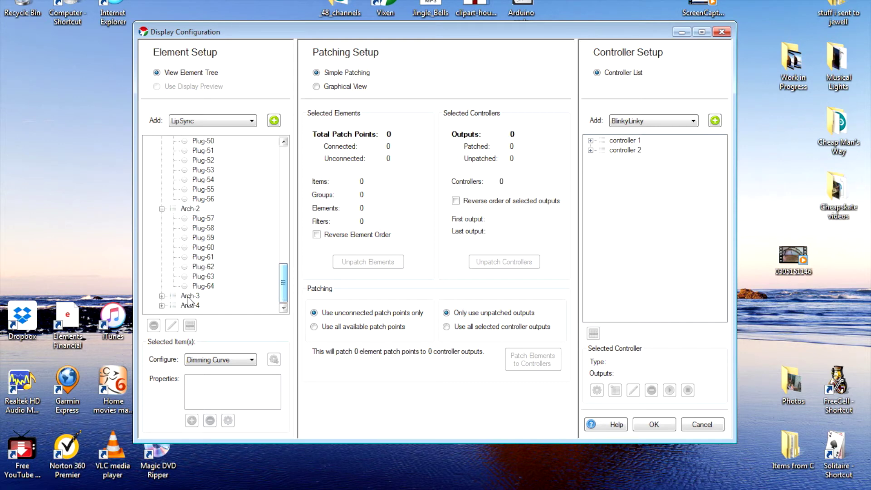
pyautogui.click(162, 295)
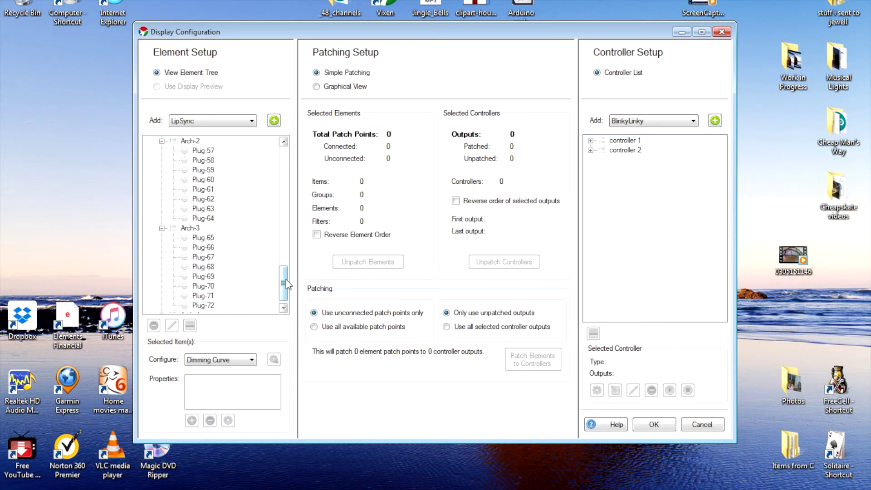
pyautogui.scroll(-1, 284, 282)
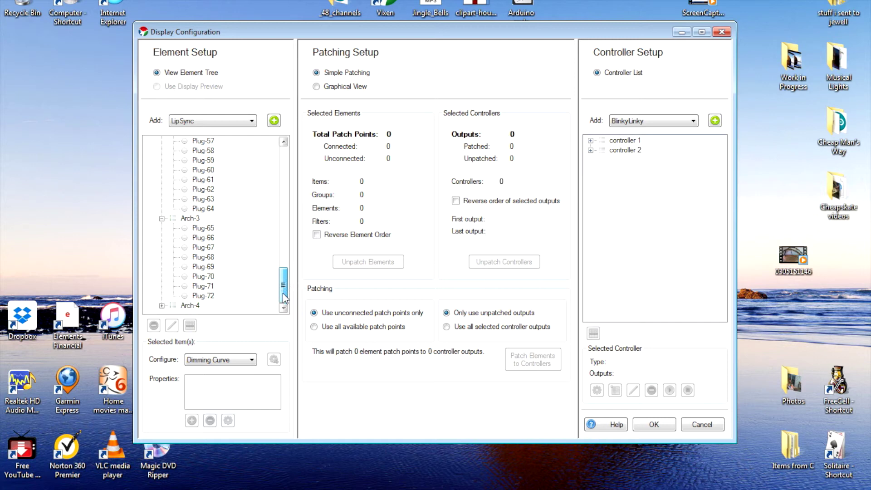
pyautogui.click(162, 306)
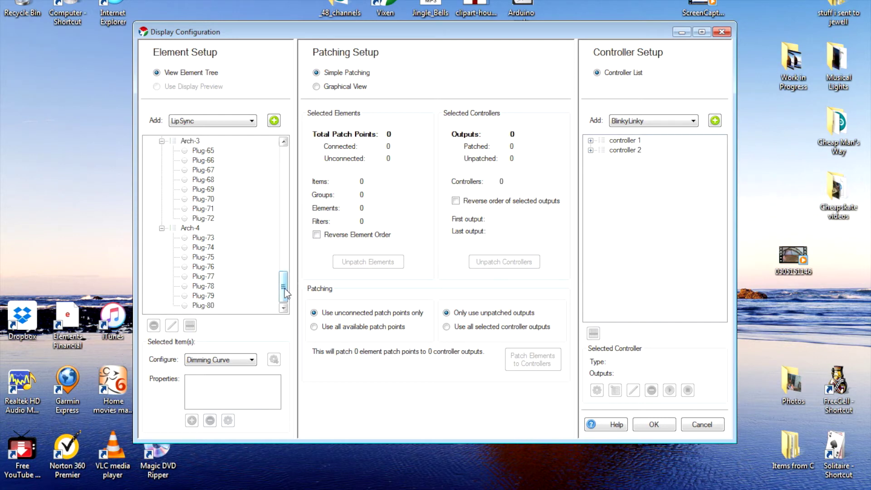
pyautogui.moveTo(284, 287); pyautogui.dragTo(286, 248)
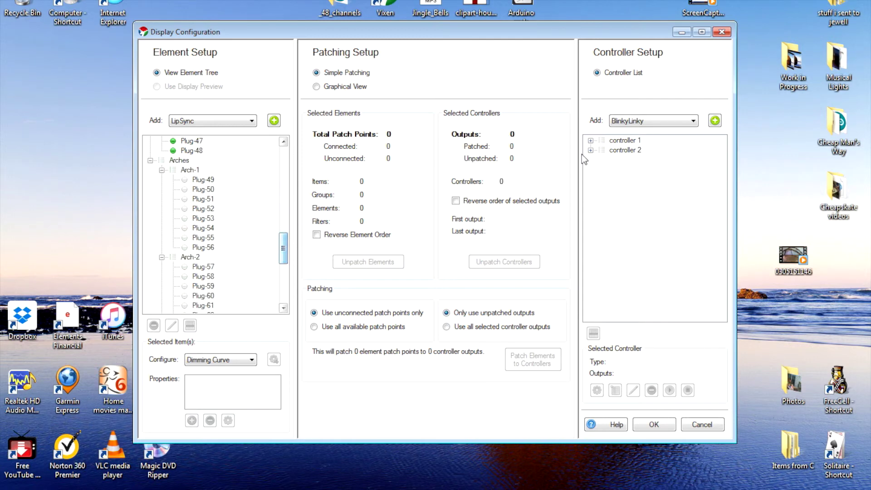
# Step: Patch Plug-49–Plug-56 to controller 2 outputs #1–#8 and dismiss the confirmation
pyautogui.click(622, 151)
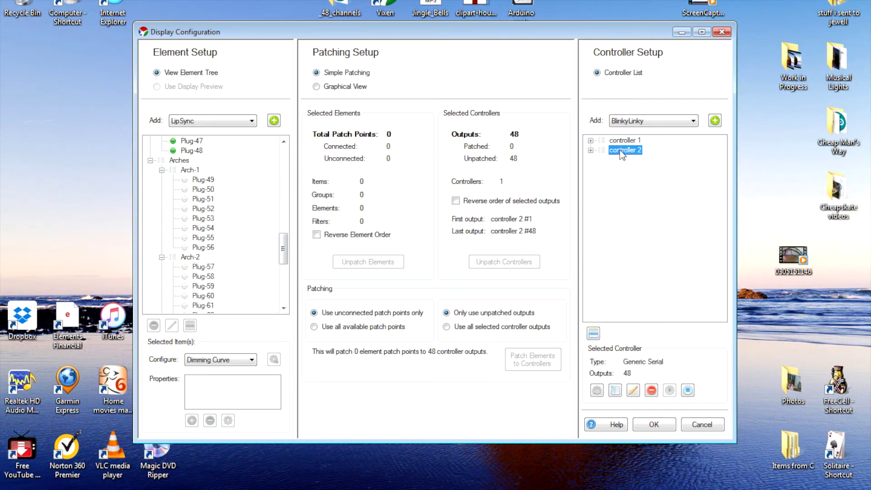
pyautogui.click(590, 150)
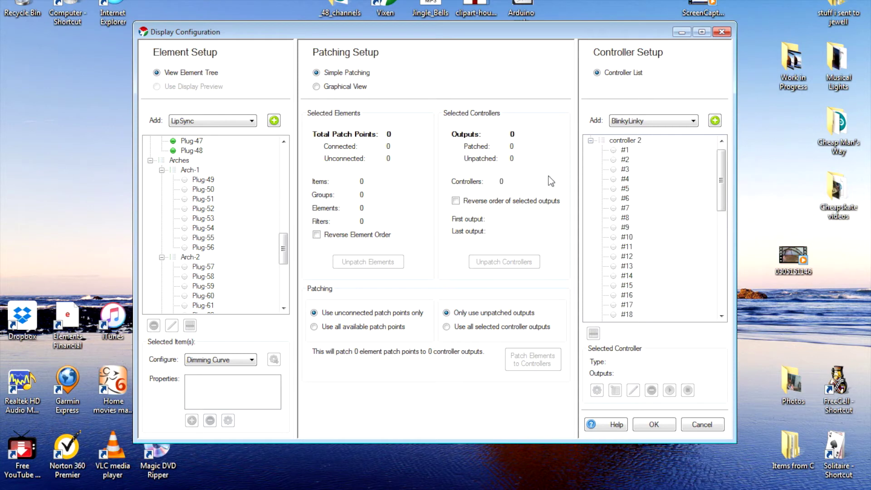
pyautogui.click(204, 180)
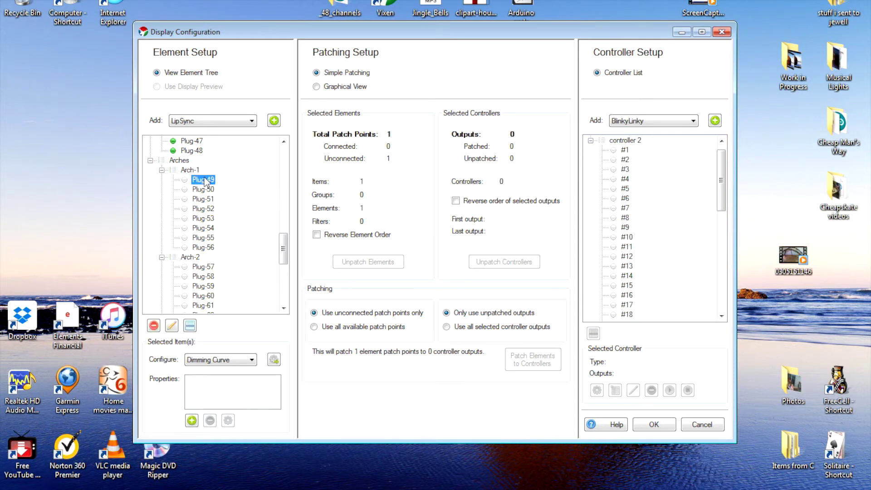
pyautogui.keyDown('shift'); pyautogui.click(204, 248); pyautogui.keyUp('shift')
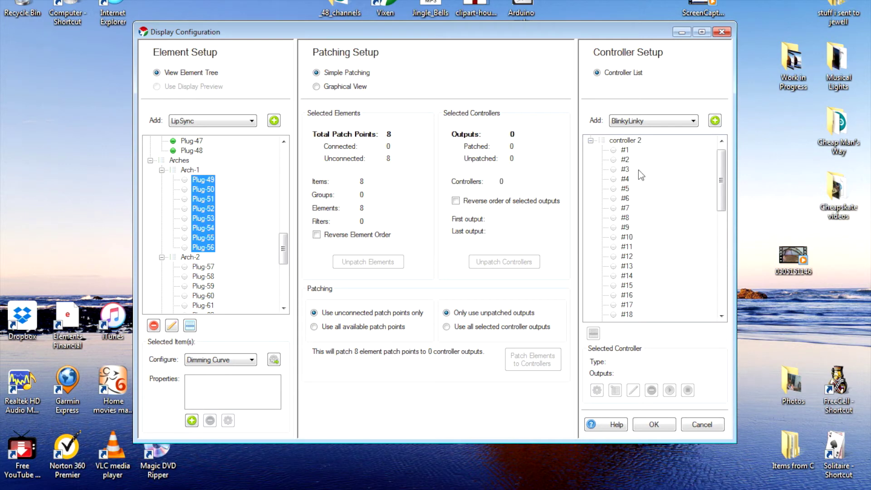
pyautogui.click(624, 151)
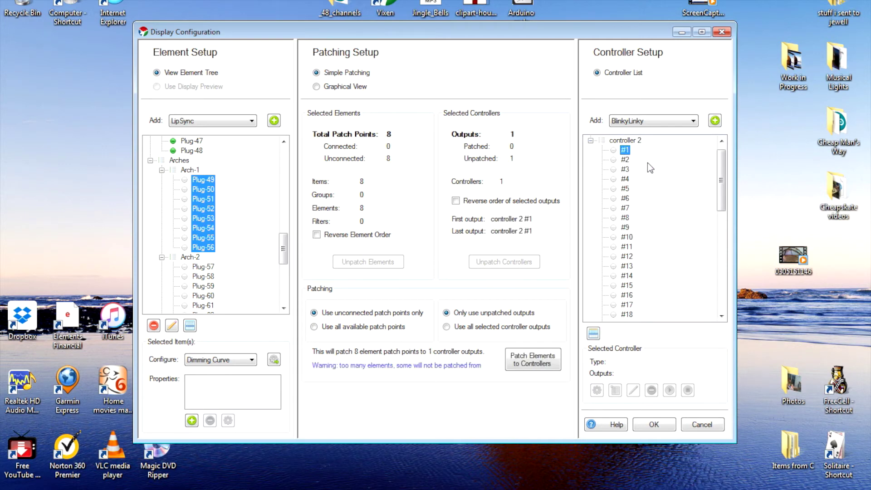
pyautogui.keyDown('shift'); pyautogui.click(626, 219); pyautogui.keyUp('shift')
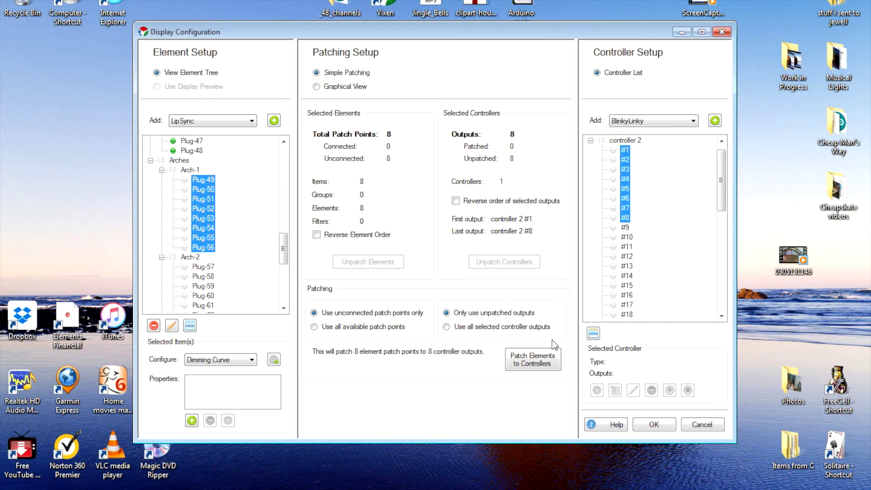
pyautogui.click(527, 356)
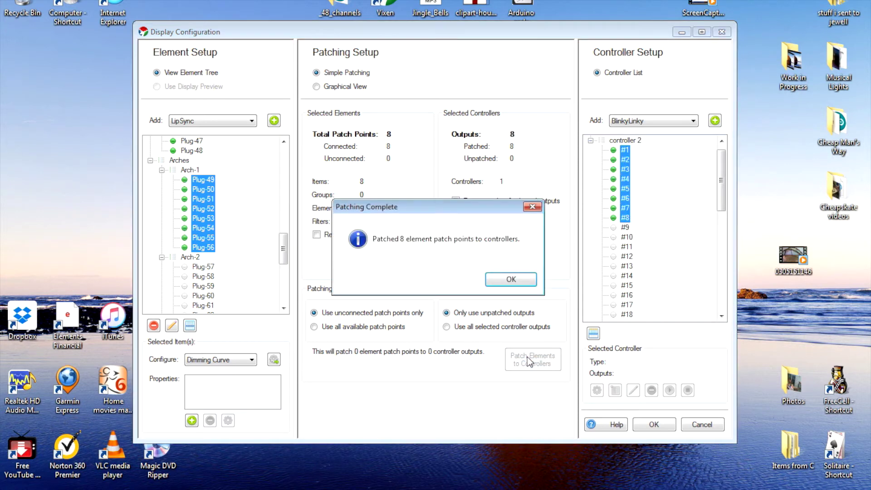
pyautogui.click(519, 280)
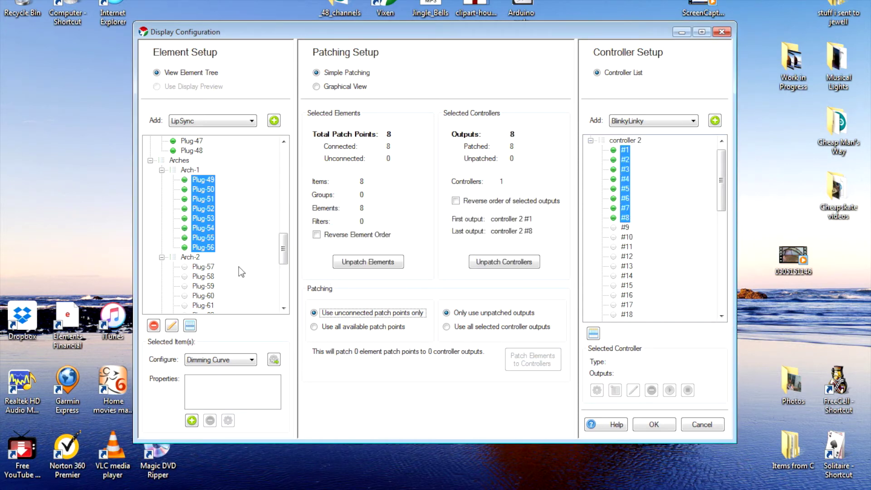
# Step: Patch Arch-2's Plug-57–Plug-64 to controller 2 outputs #9–#16
pyautogui.scroll(-3, 239, 267)
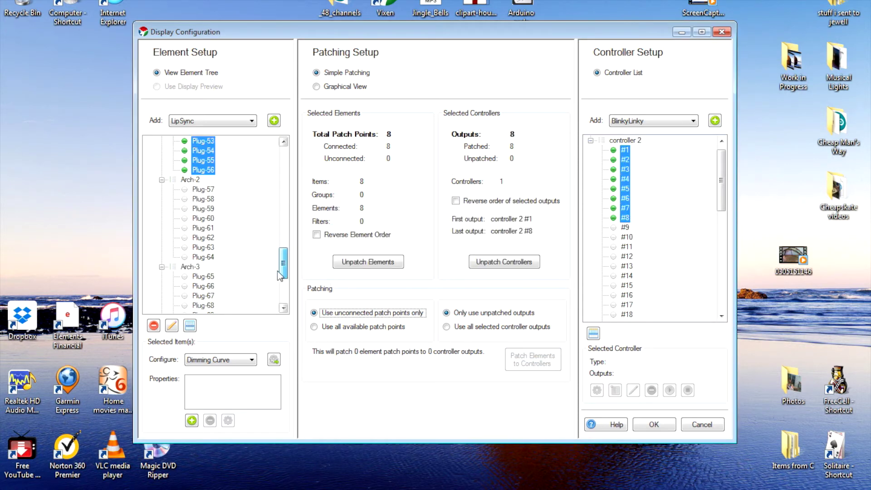
pyautogui.click(203, 189)
pyautogui.keyDown('shift'); pyautogui.click(207, 257); pyautogui.keyUp('shift')
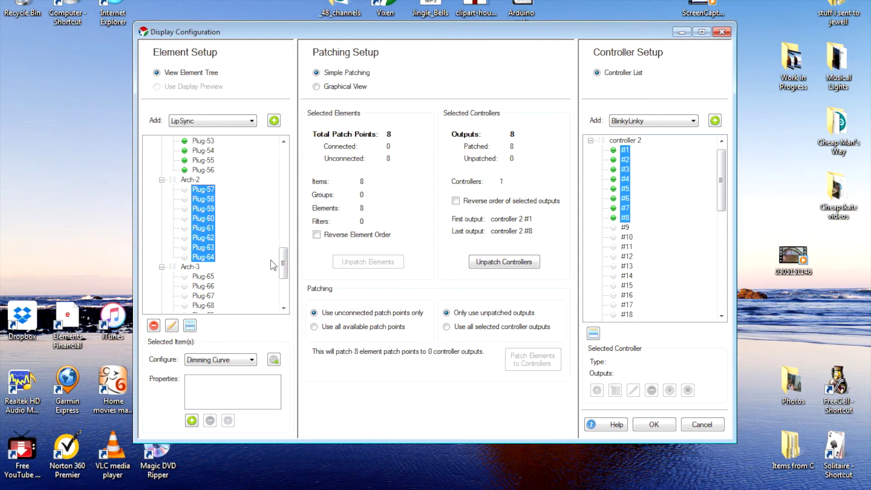
pyautogui.click(625, 227)
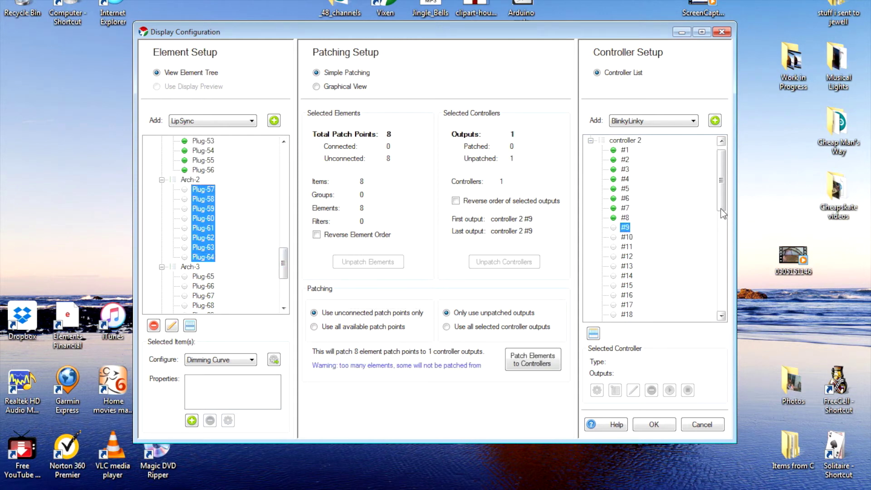
pyautogui.moveTo(721, 193); pyautogui.dragTo(725, 224)
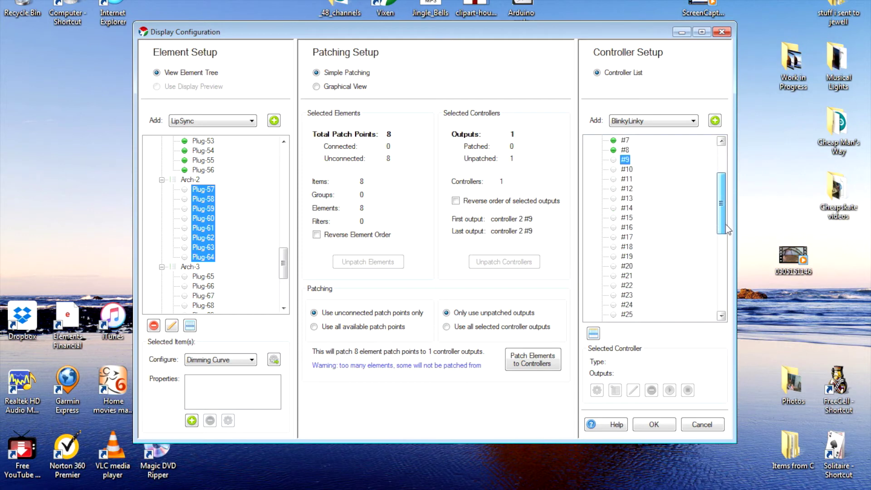
pyautogui.keyDown('shift'); pyautogui.click(626, 227); pyautogui.keyUp('shift')
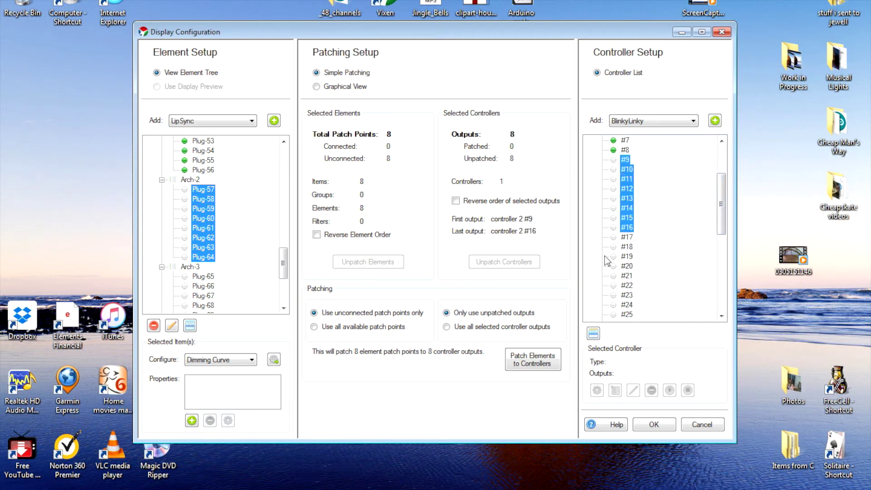
pyautogui.click(537, 361)
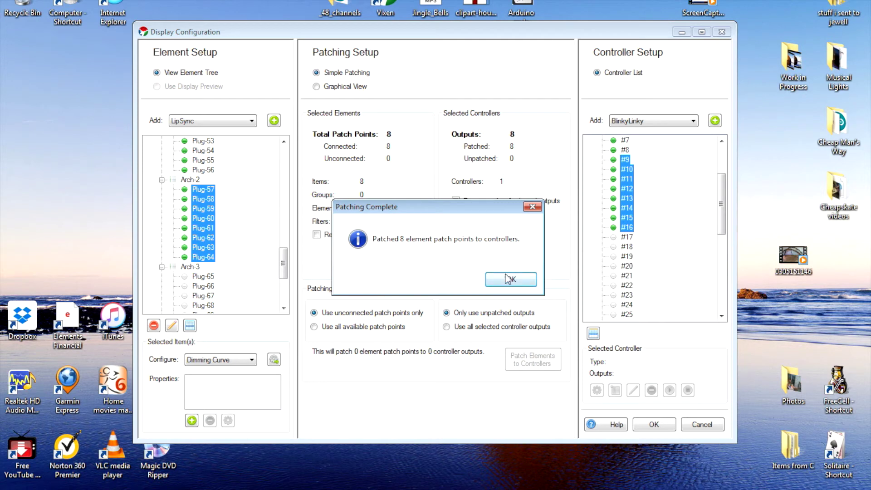
pyautogui.click(509, 278)
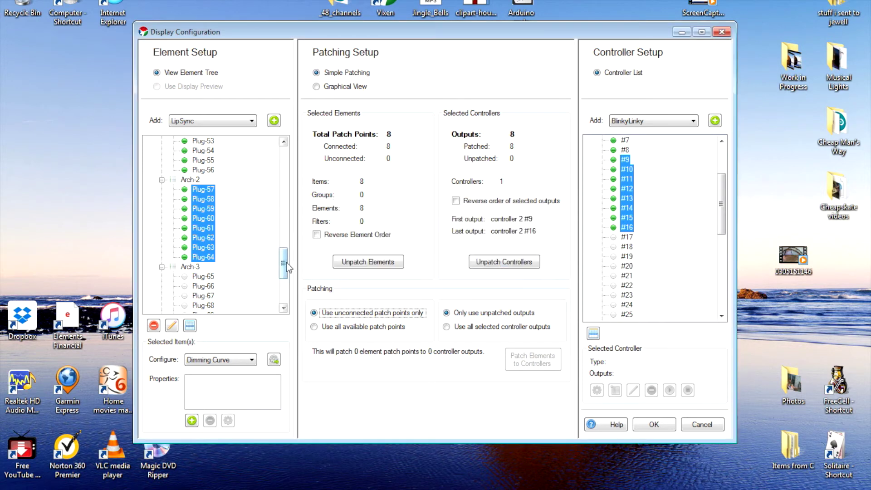
# Step: Patch Arch-3's Plug-65–Plug-72 to controller 2 outputs #17–#24
pyautogui.moveTo(287, 268); pyautogui.dragTo(287, 285)
pyautogui.click(208, 180)
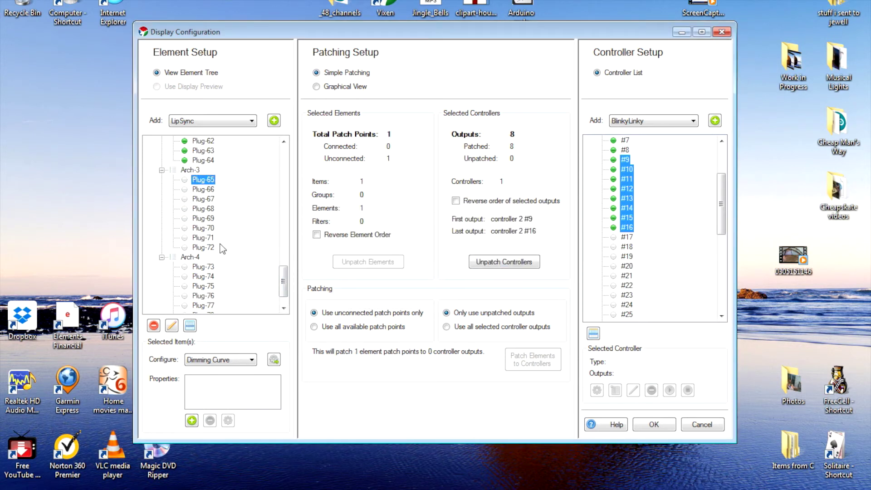
pyautogui.keyDown('shift'); pyautogui.click(210, 248); pyautogui.keyUp('shift')
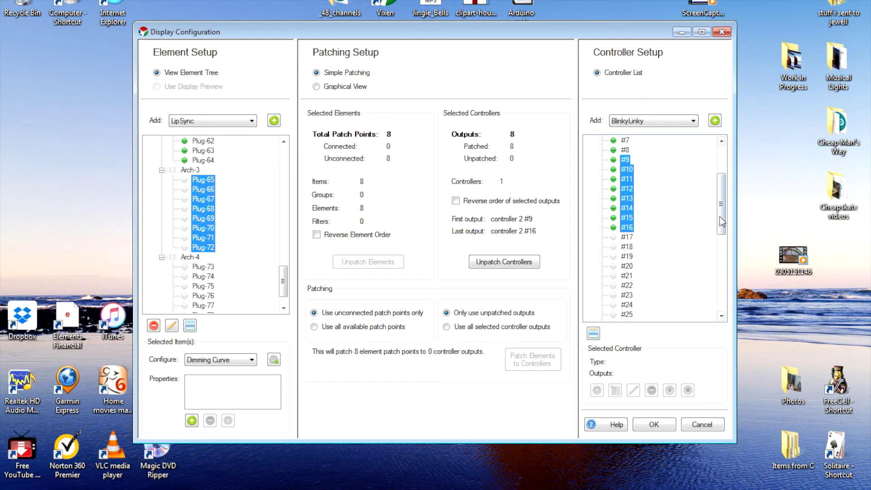
pyautogui.moveTo(725, 213); pyautogui.dragTo(725, 227)
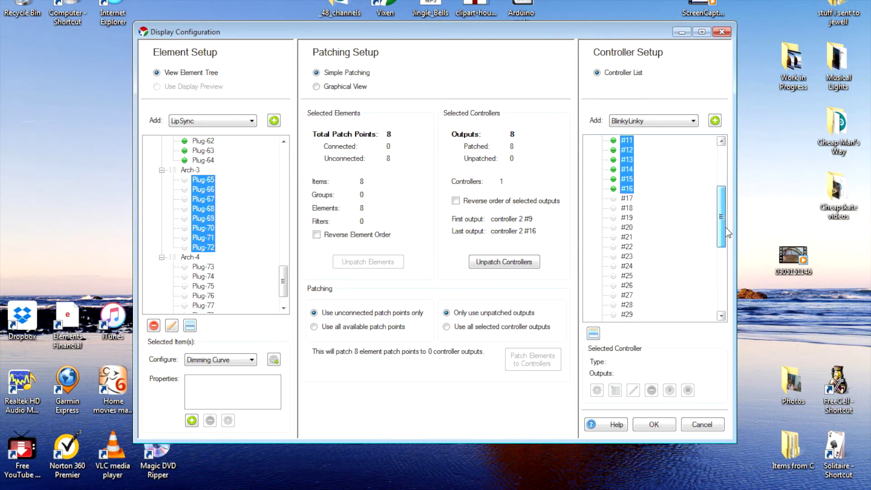
pyautogui.click(628, 198)
pyautogui.keyDown('shift'); pyautogui.click(632, 266); pyautogui.keyUp('shift')
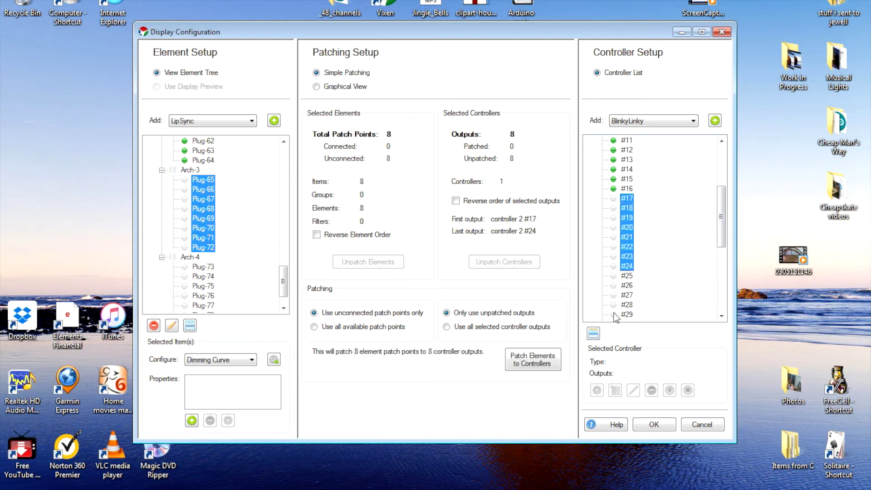
pyautogui.click(531, 359)
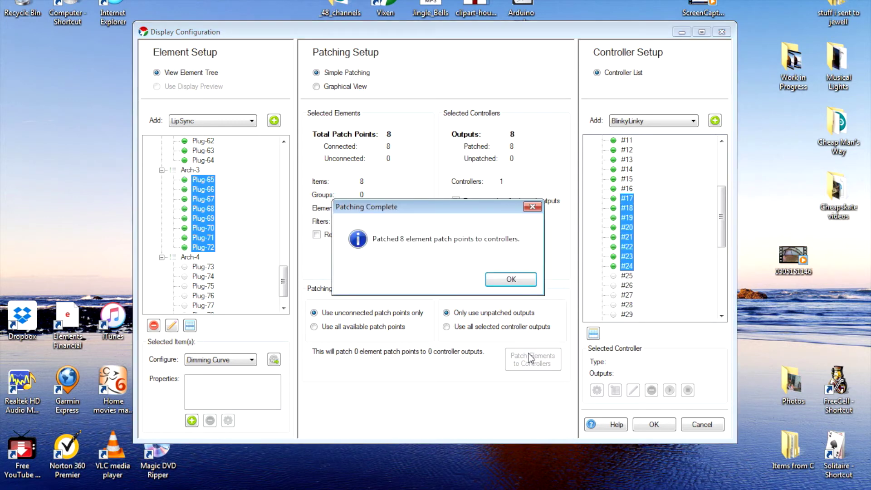
pyautogui.click(510, 280)
# Step: Patch Arch-4's Plug-73–Plug-80 to controller 2 outputs #25–#32
pyautogui.scroll(-1, 219, 245)
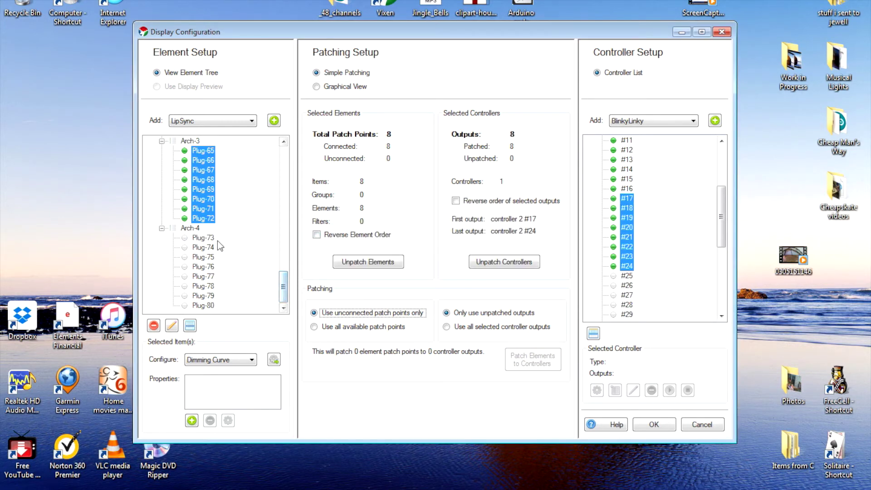
pyautogui.click(207, 237)
pyautogui.keyDown('shift'); pyautogui.click(205, 306); pyautogui.keyUp('shift')
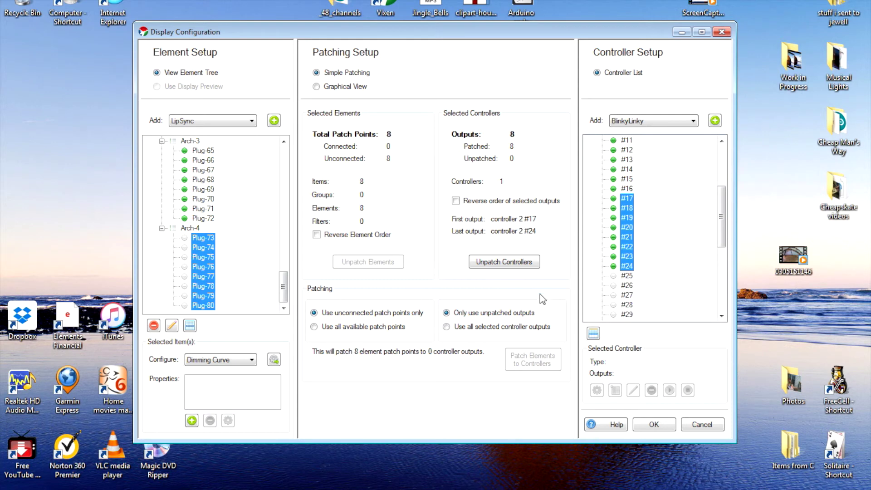
pyautogui.click(627, 275)
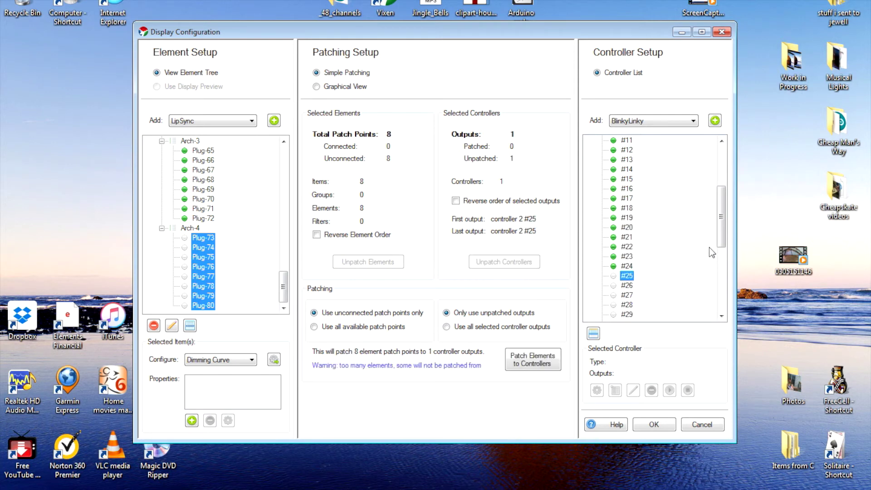
pyautogui.moveTo(720, 236); pyautogui.dragTo(722, 255)
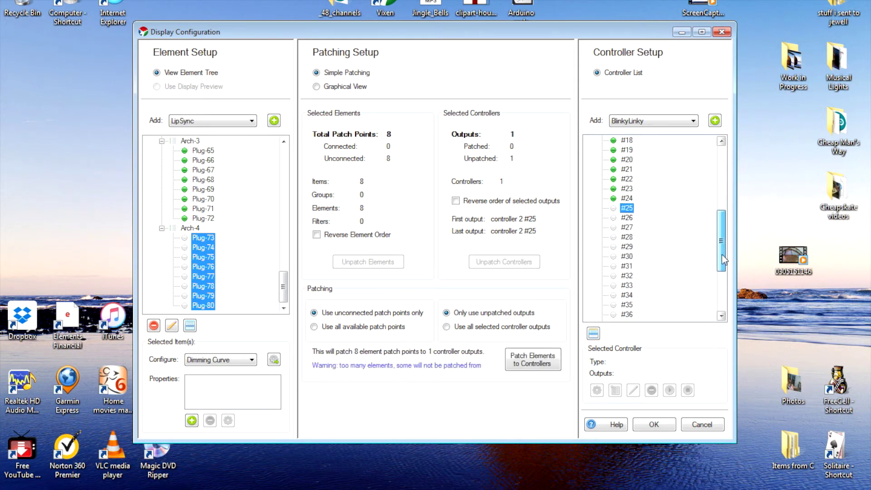
pyautogui.keyDown('shift'); pyautogui.click(627, 275); pyautogui.keyUp('shift')
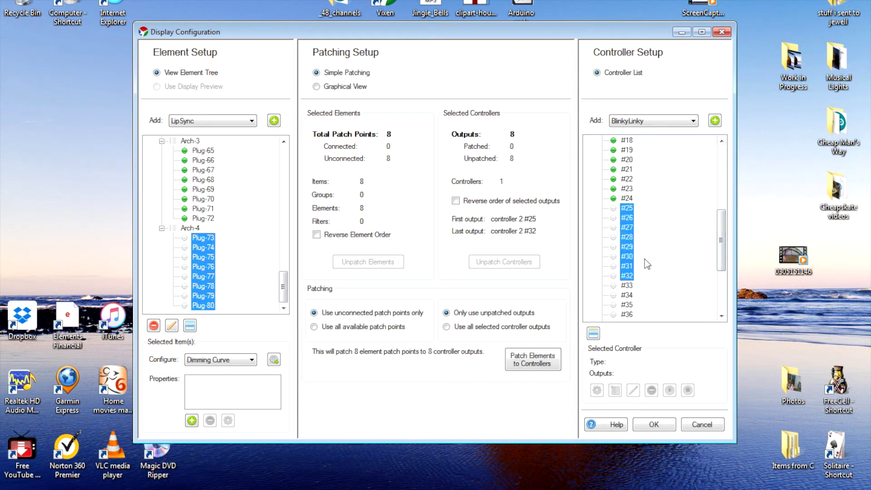
pyautogui.click(533, 357)
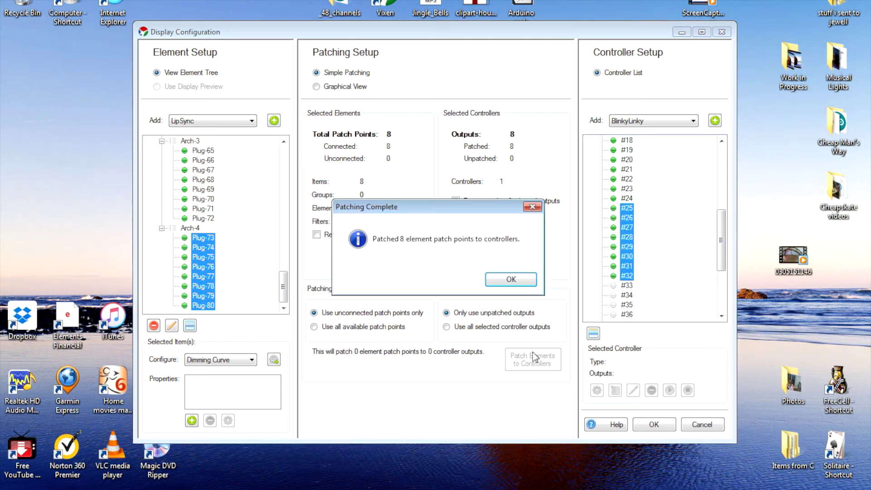
pyautogui.click(511, 280)
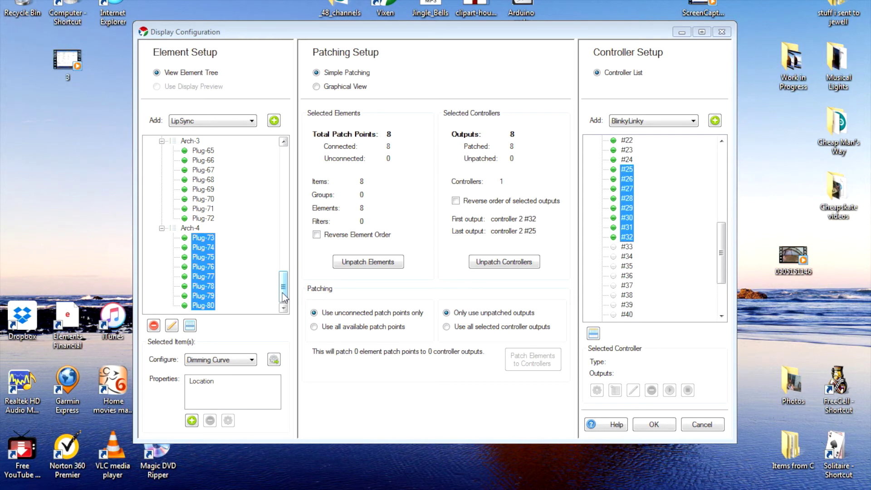
# Step: Save the display configuration and open the Christmas 2015 preview in the preview editor
pyautogui.click(653, 425)
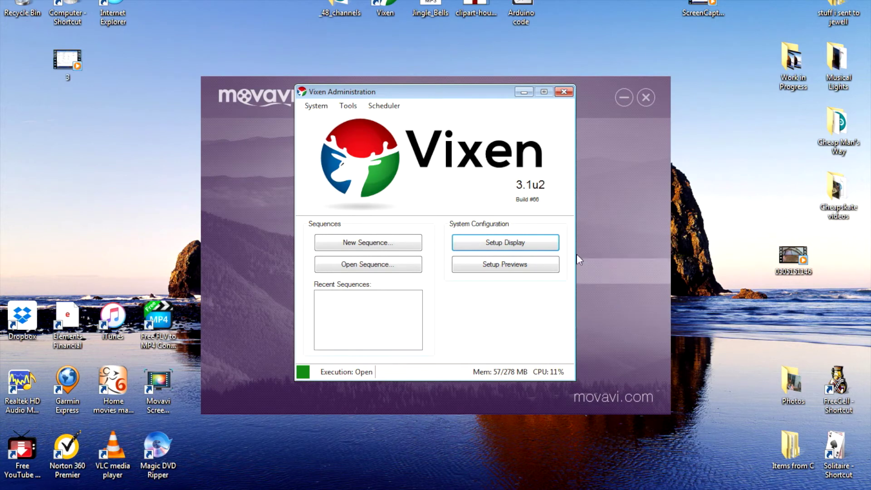
pyautogui.click(491, 267)
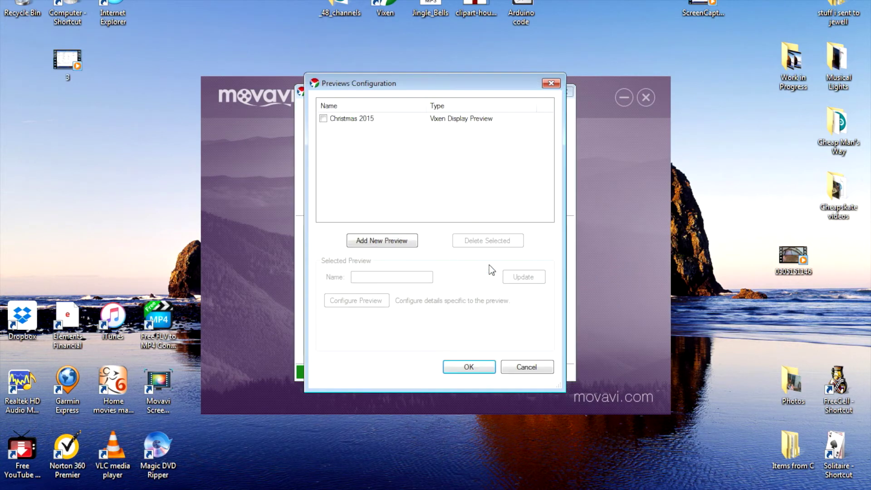
pyautogui.click(367, 120)
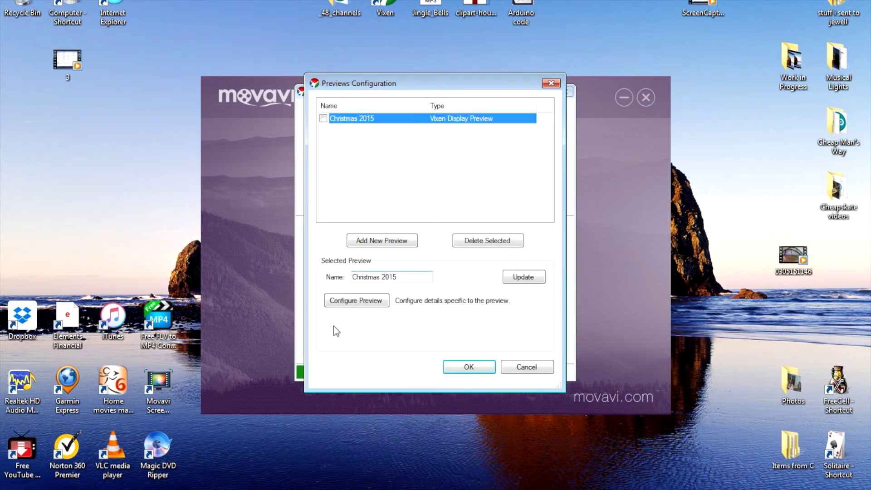
pyautogui.click(362, 301)
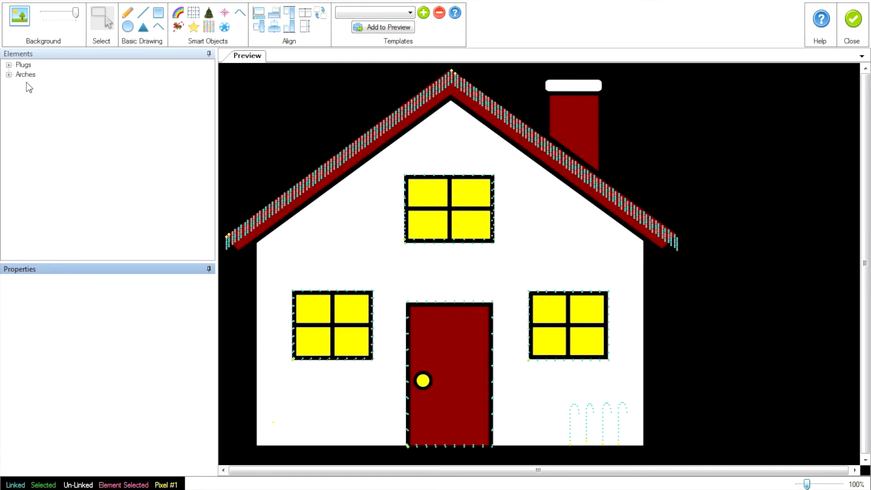
# Step: Draw a 25-light arch, 101 by 37, across the top of the front door
pyautogui.click(179, 15)
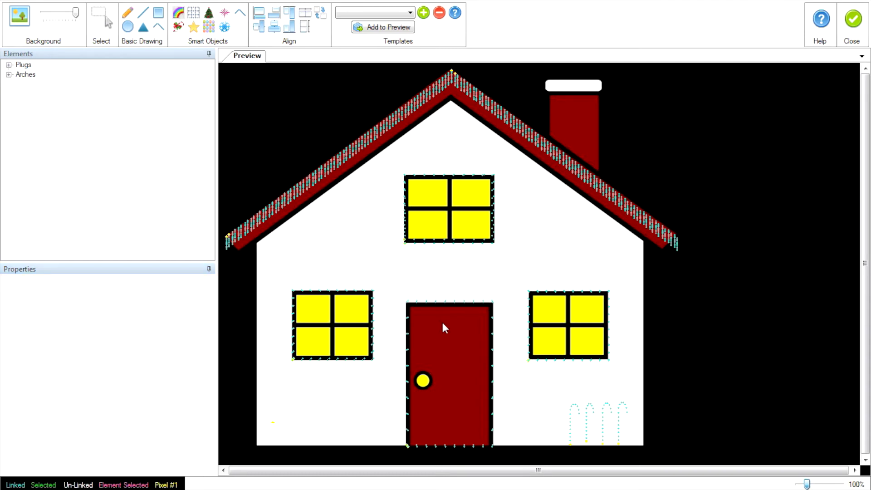
pyautogui.moveTo(417, 312); pyautogui.dragTo(479, 335)
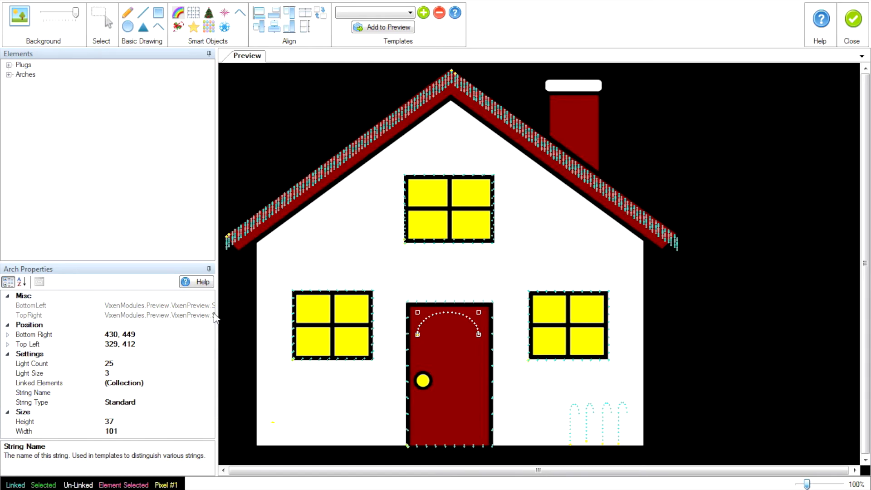
# Step: Give the door arch 32 lights and a Pixel string type, and select its Linked Elements setting
pyautogui.click(110, 364)
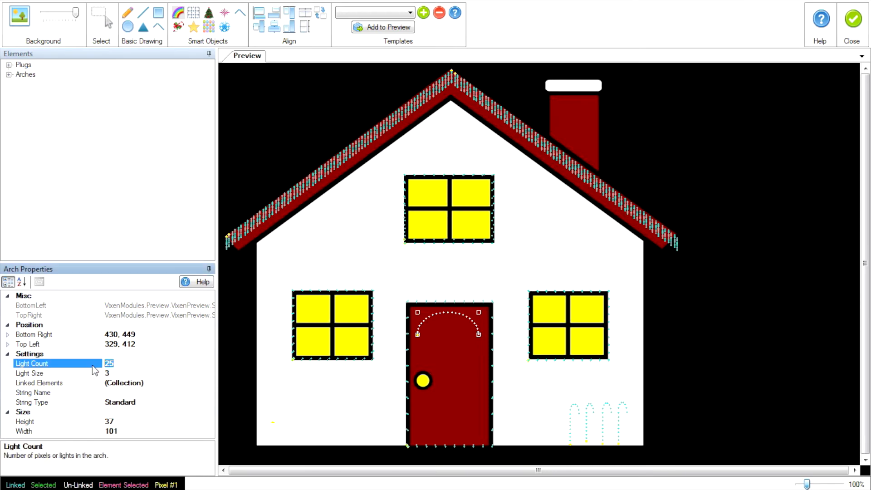
pyautogui.write('3')
pyautogui.click(145, 402)
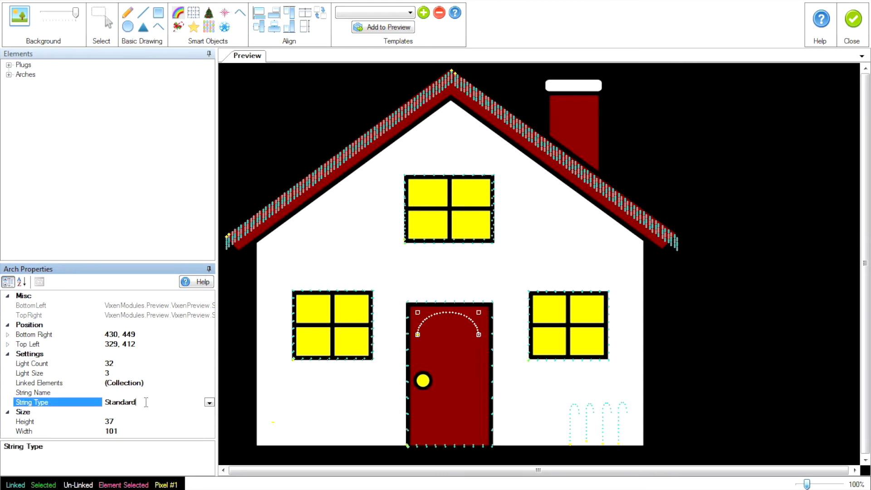
pyautogui.click(209, 402)
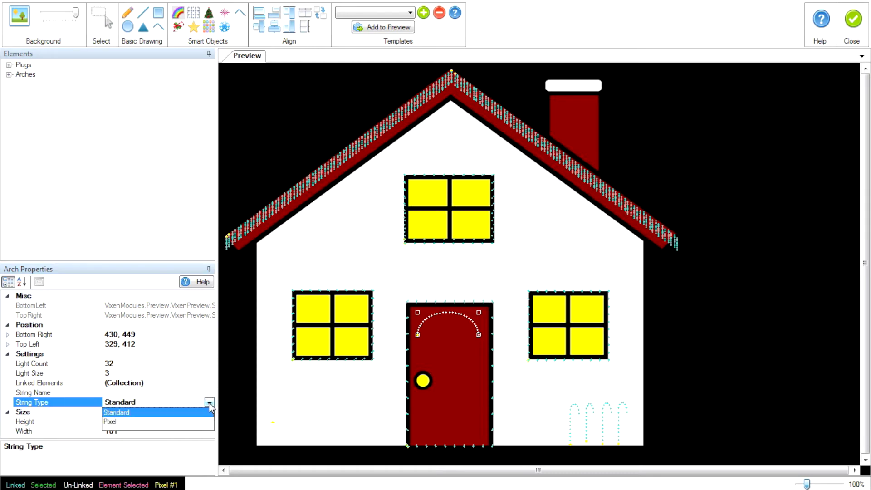
pyautogui.click(119, 421)
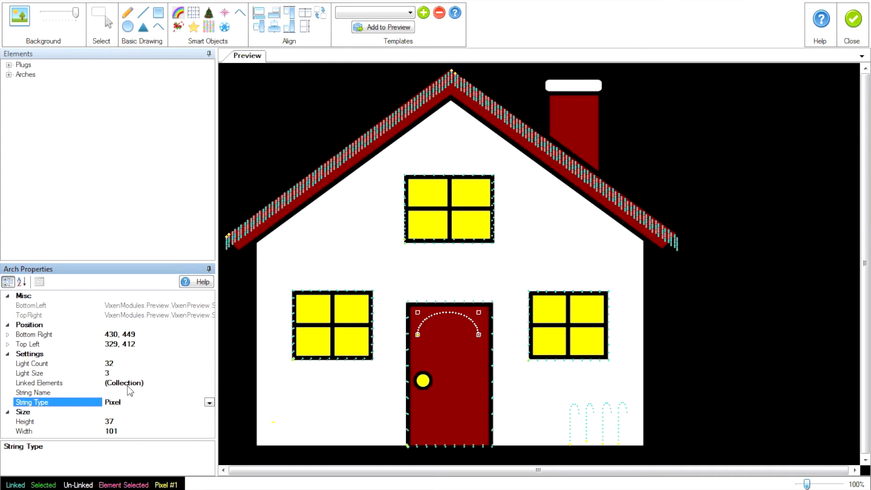
pyautogui.click(158, 383)
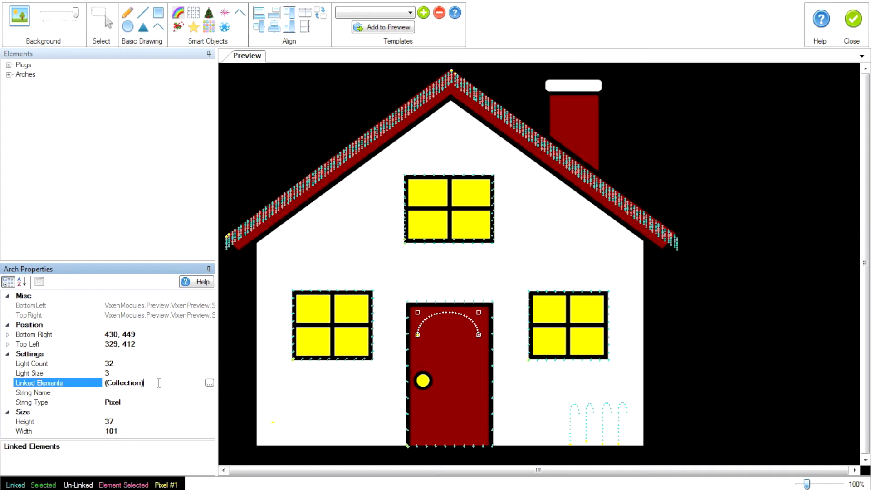
# Step: Open the Link Elements window and expand Arches > Arch-1 to show its plugs
pyautogui.click(210, 383)
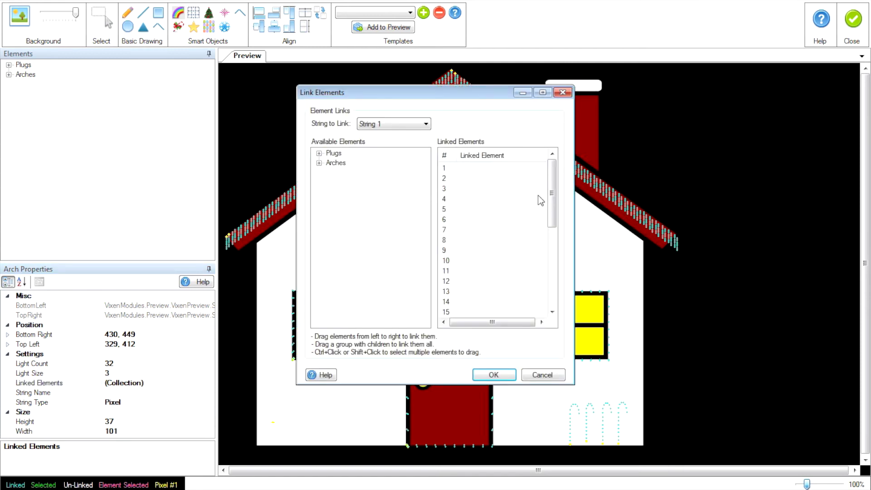
pyautogui.moveTo(551, 197); pyautogui.dragTo(561, 174)
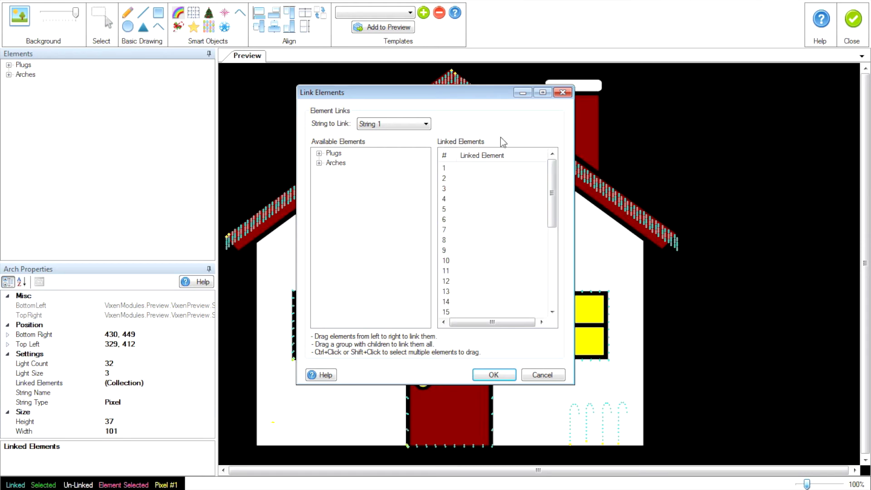
pyautogui.click(320, 163)
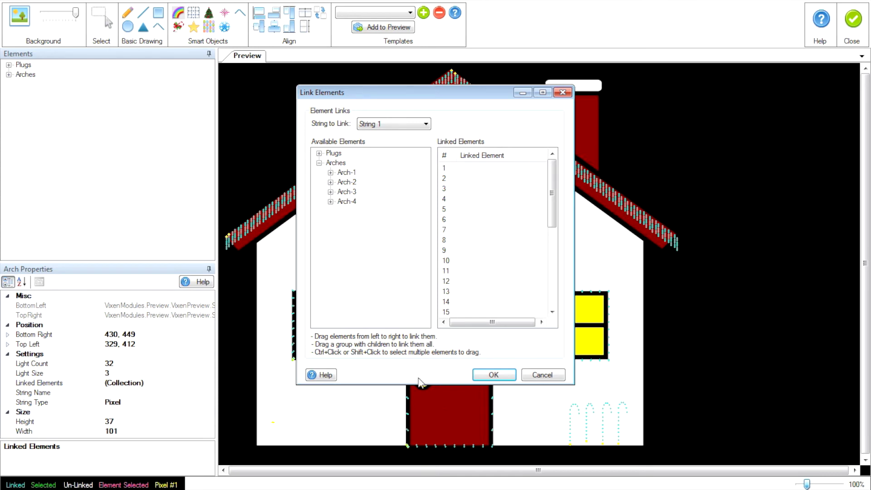
pyautogui.click(330, 173)
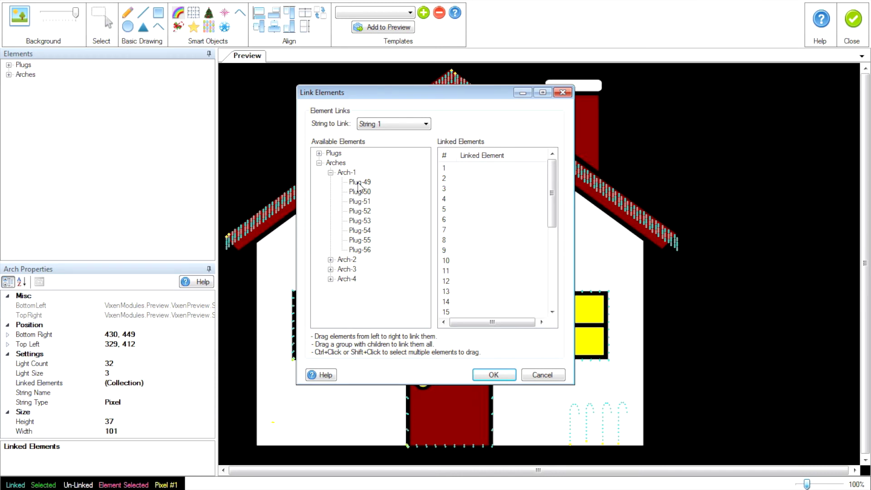
# Step: Link Plug-49, Plug-50 and Plug-51 to the arch lights four each, starting Plug-52
pyautogui.moveTo(359, 183); pyautogui.dragTo(454, 173)
pyautogui.moveTo(366, 183); pyautogui.dragTo(442, 191)
pyautogui.moveTo(367, 185); pyautogui.dragTo(454, 199)
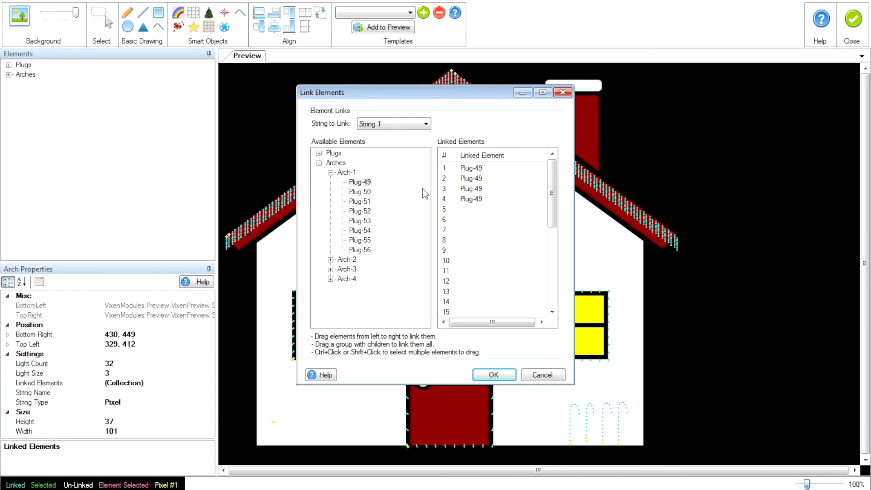
pyautogui.moveTo(368, 193); pyautogui.dragTo(452, 209)
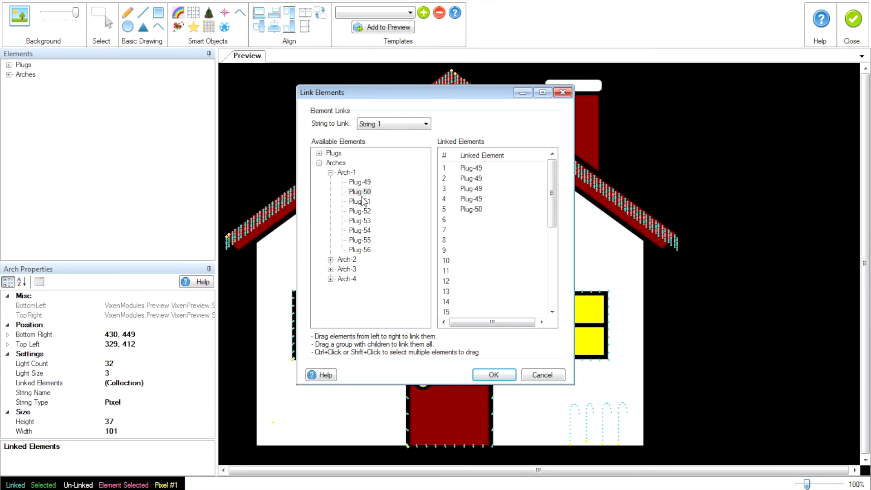
pyautogui.moveTo(371, 195); pyautogui.dragTo(450, 229)
pyautogui.moveTo(366, 192); pyautogui.dragTo(445, 233)
pyautogui.moveTo(366, 192); pyautogui.dragTo(446, 238)
pyautogui.moveTo(368, 201); pyautogui.dragTo(449, 263)
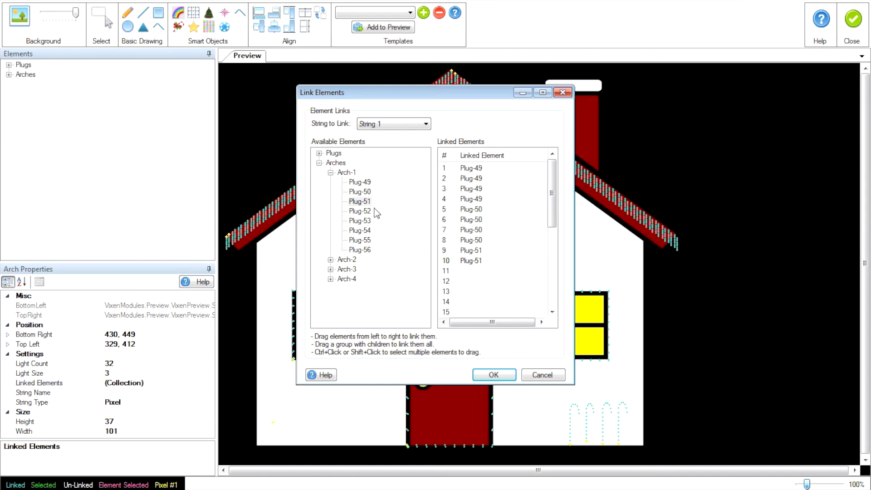
pyautogui.moveTo(367, 203); pyautogui.dragTo(455, 277)
pyautogui.moveTo(368, 202); pyautogui.dragTo(449, 291)
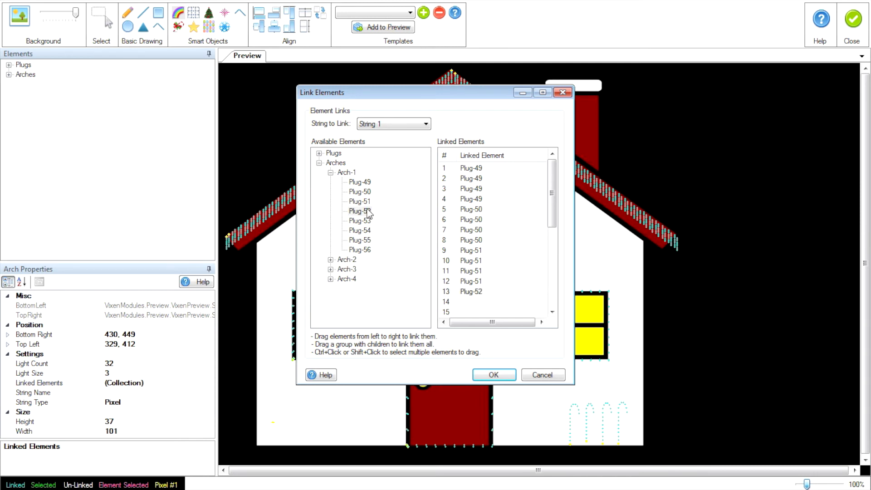
pyautogui.moveTo(370, 213); pyautogui.dragTo(456, 310)
pyautogui.moveTo(550, 201); pyautogui.dragTo(550, 230)
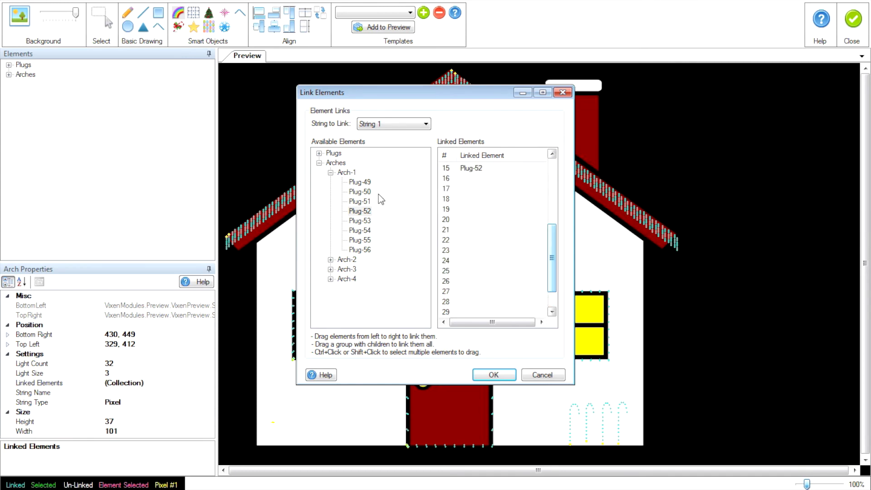
# Step: Link the next arch lights to Plug-52, Plug-53 and Plug-54, four per plug
pyautogui.moveTo(363, 211); pyautogui.dragTo(450, 188)
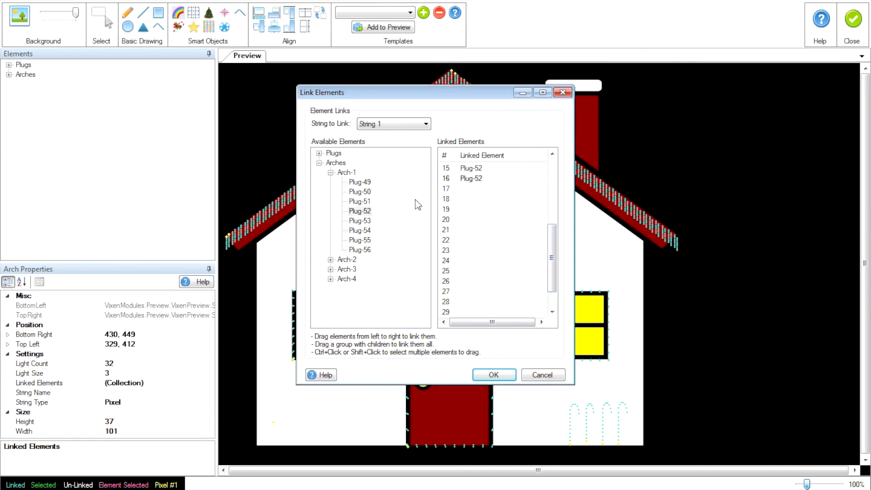
pyautogui.moveTo(360, 201); pyautogui.dragTo(441, 187)
pyautogui.moveTo(359, 220); pyautogui.dragTo(451, 189)
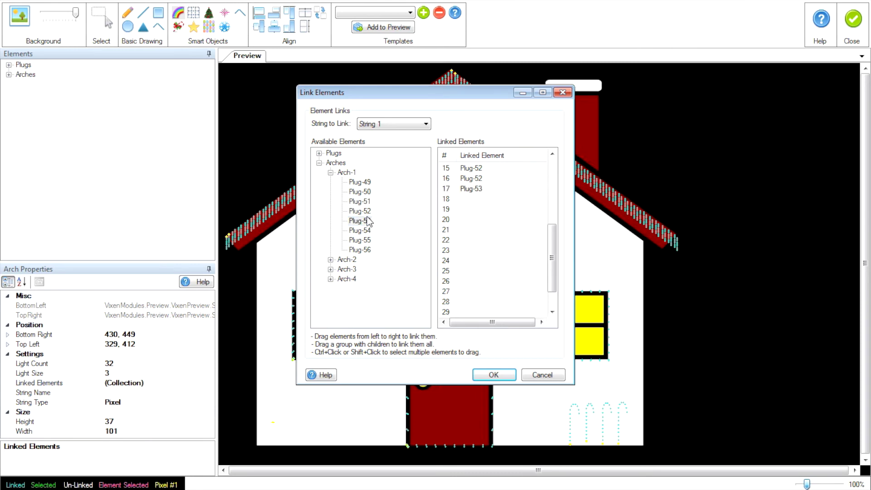
pyautogui.moveTo(365, 220); pyautogui.dragTo(449, 199)
pyautogui.moveTo(365, 221); pyautogui.dragTo(447, 235)
pyautogui.moveTo(368, 232); pyautogui.dragTo(449, 247)
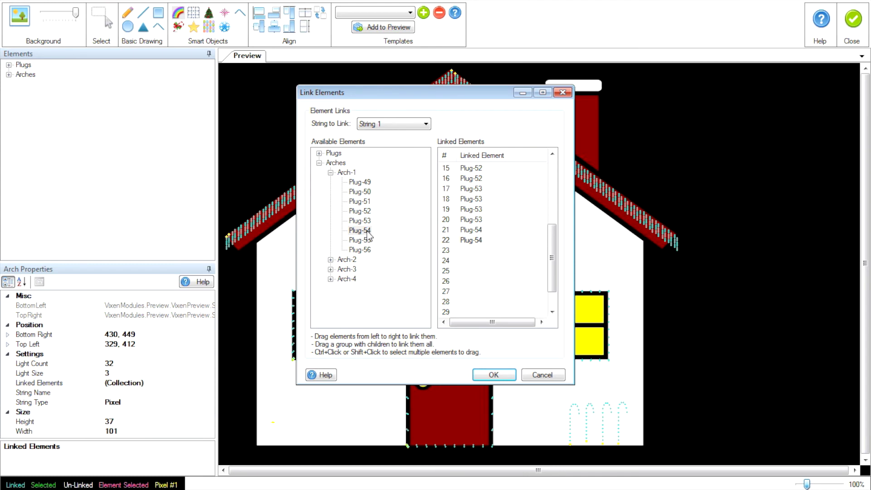
pyautogui.moveTo(368, 235); pyautogui.dragTo(444, 254)
pyautogui.moveTo(369, 234); pyautogui.dragTo(441, 254)
# Step: Link the last arch lights to Plug-55 and Plug-56 and confirm all 32 links
pyautogui.moveTo(367, 243); pyautogui.dragTo(455, 277)
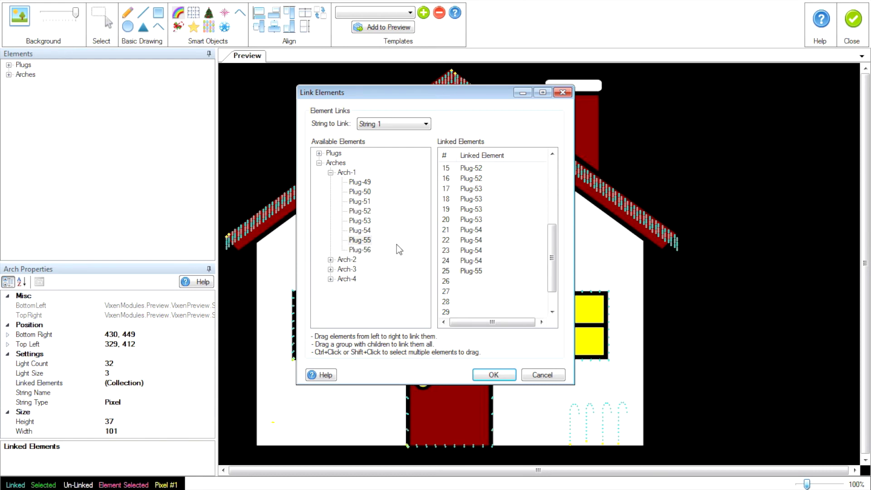
pyautogui.moveTo(368, 243); pyautogui.dragTo(450, 284)
pyautogui.moveTo(367, 243); pyautogui.dragTo(455, 295)
pyautogui.moveTo(367, 243); pyautogui.dragTo(456, 303)
pyautogui.moveTo(553, 258); pyautogui.dragTo(552, 298)
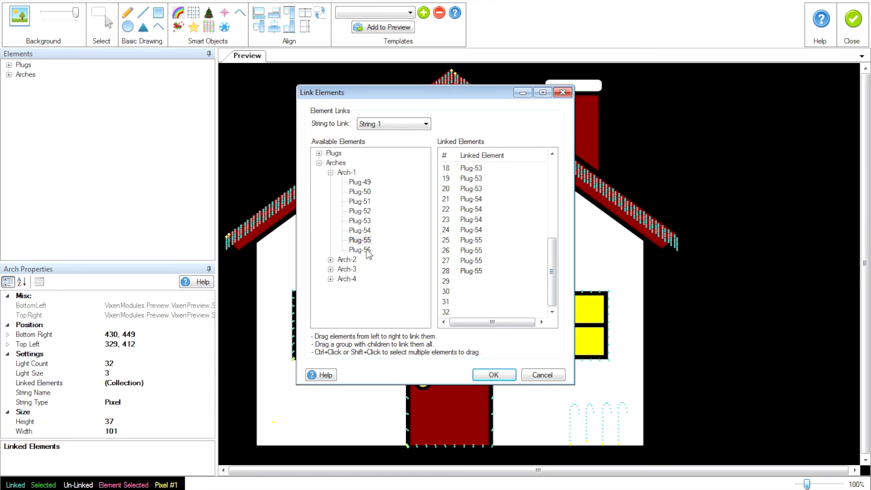
pyautogui.moveTo(369, 250); pyautogui.dragTo(445, 296)
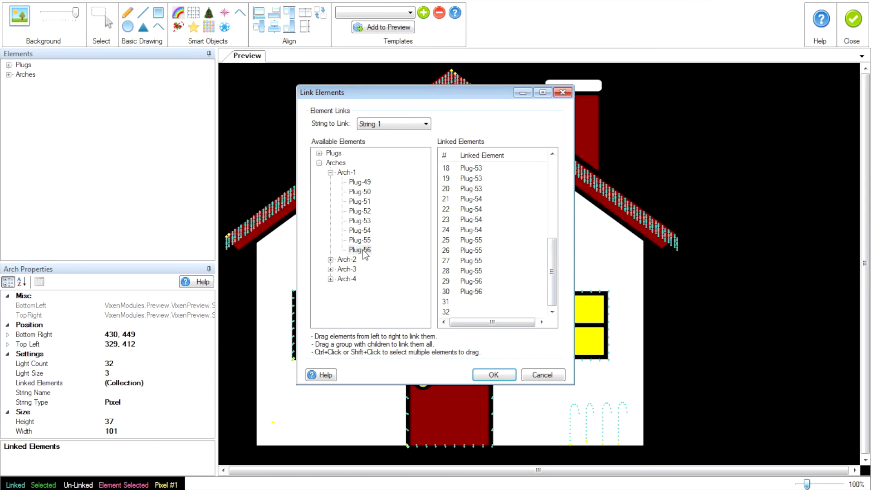
pyautogui.moveTo(366, 255); pyautogui.dragTo(446, 301)
pyautogui.moveTo(366, 254); pyautogui.dragTo(452, 313)
pyautogui.click(491, 376)
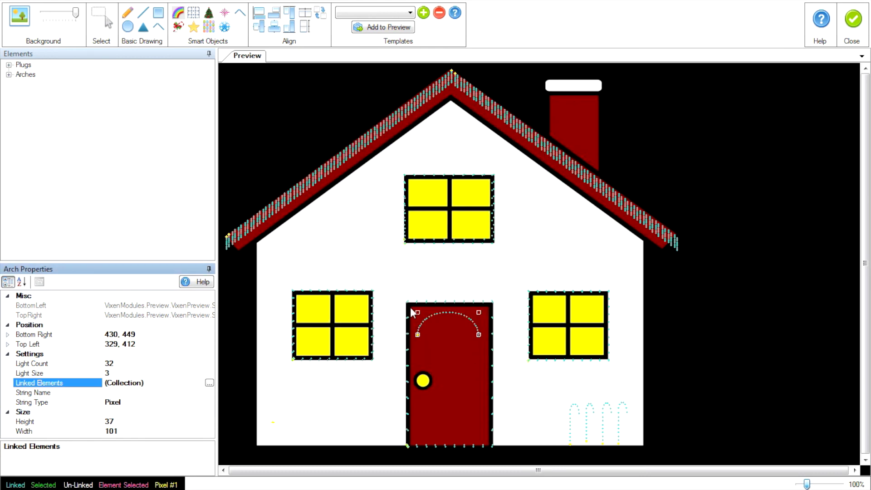
# Step: Check which lights each Arch-1 plug (Plug-49 to Plug-56) drives, then expand Arch-2
pyautogui.click(8, 74)
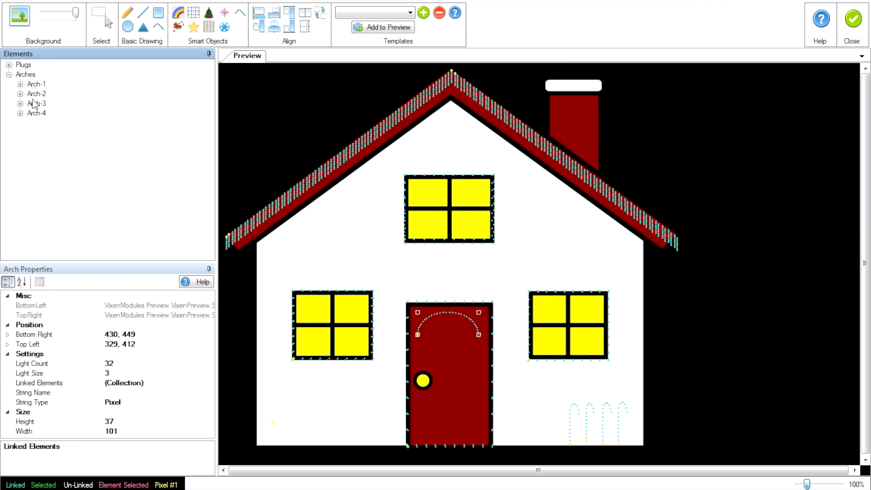
pyautogui.click(20, 85)
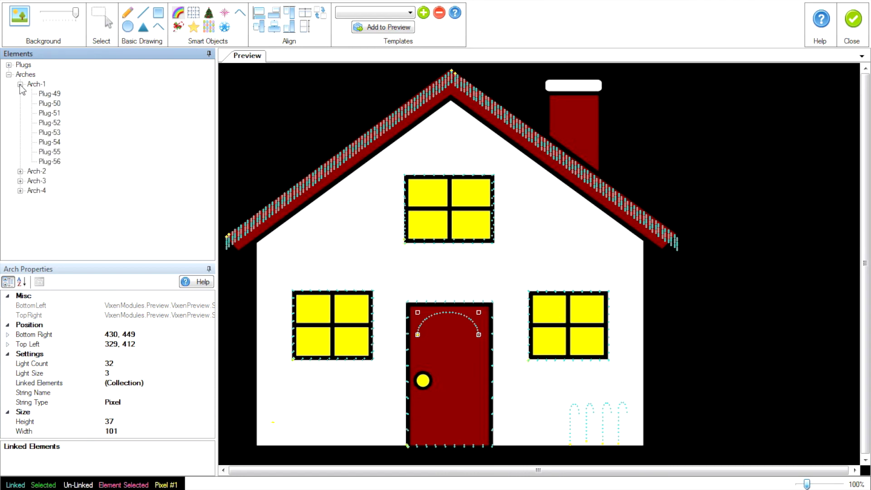
pyautogui.click(55, 93)
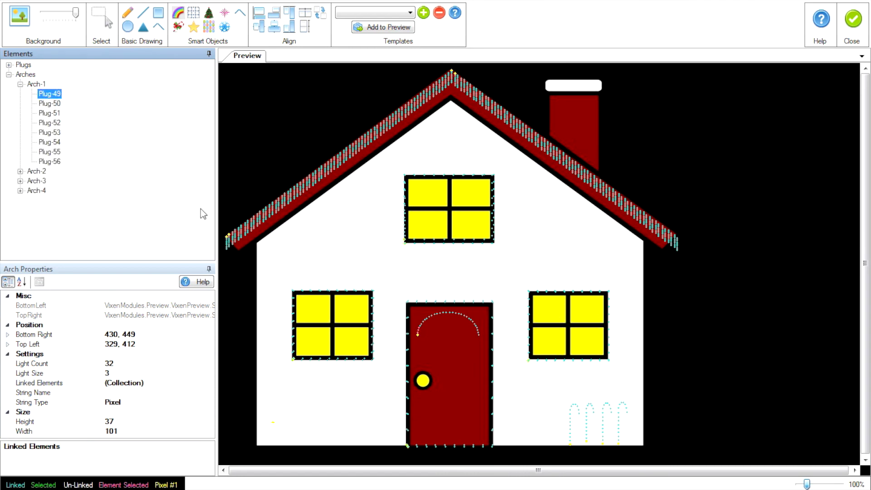
pyautogui.click(418, 334)
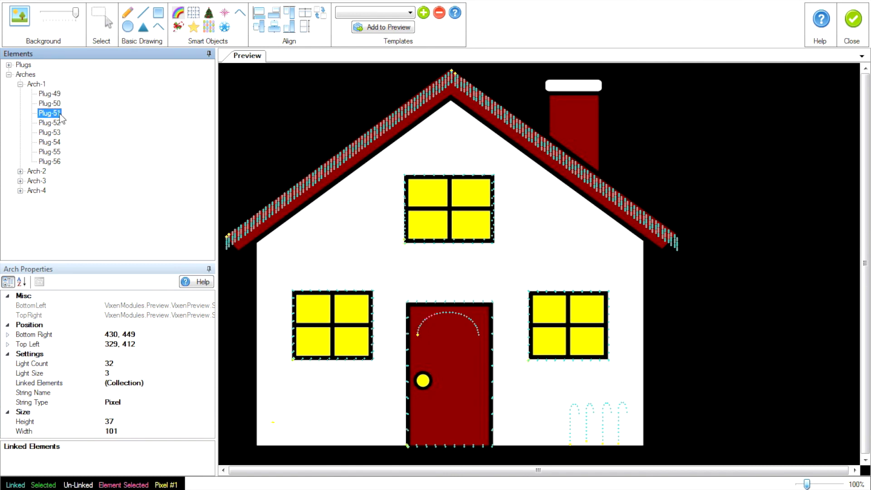
pyautogui.click(57, 123)
pyautogui.click(53, 132)
pyautogui.click(50, 142)
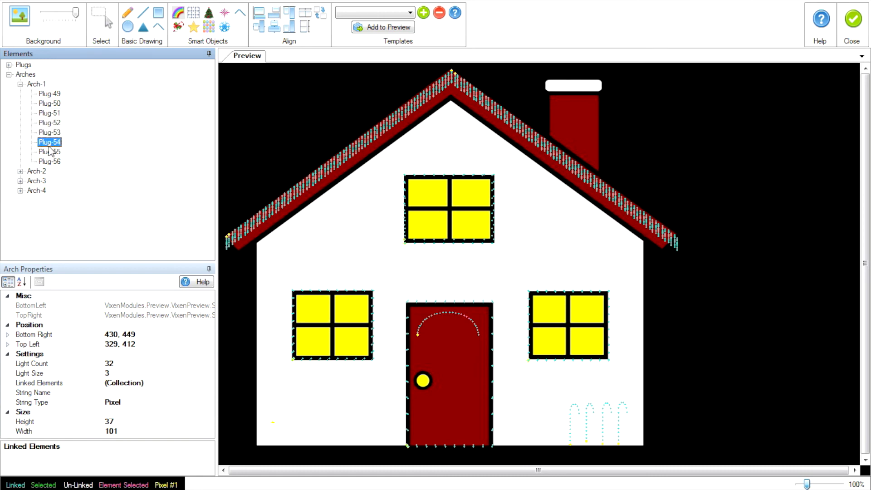
pyautogui.click(51, 152)
pyautogui.click(52, 162)
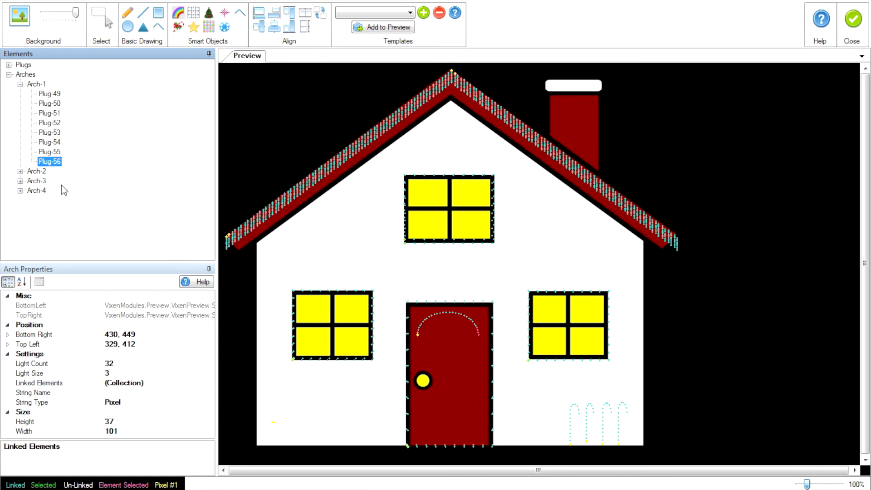
pyautogui.click(20, 171)
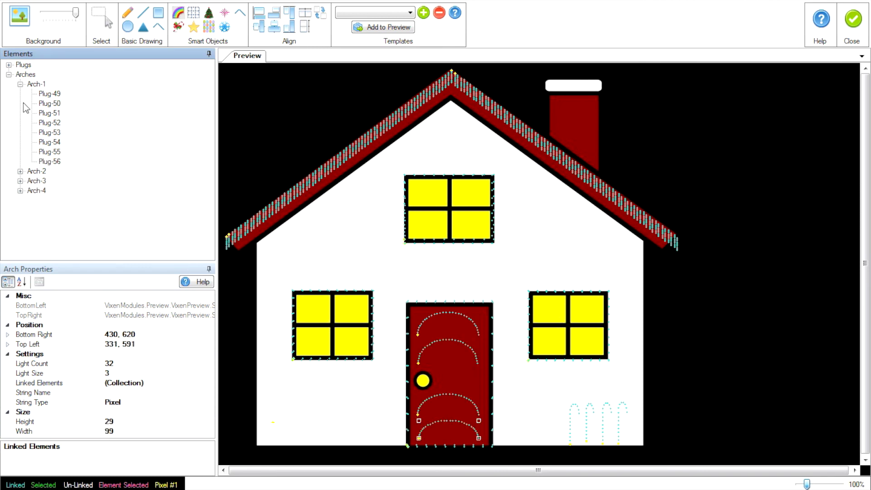
# Step: Collapse Arch-1's plug list and exit the Christmas 2015 preview editor
pyautogui.click(20, 84)
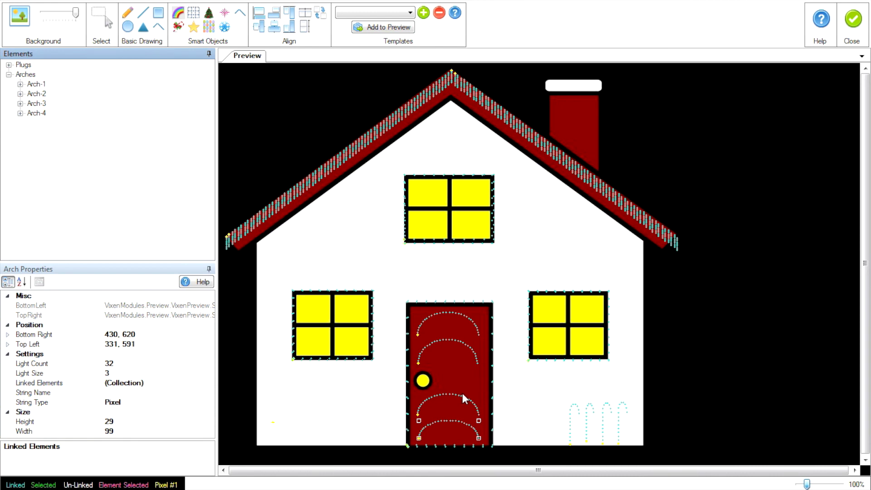
pyautogui.click(854, 21)
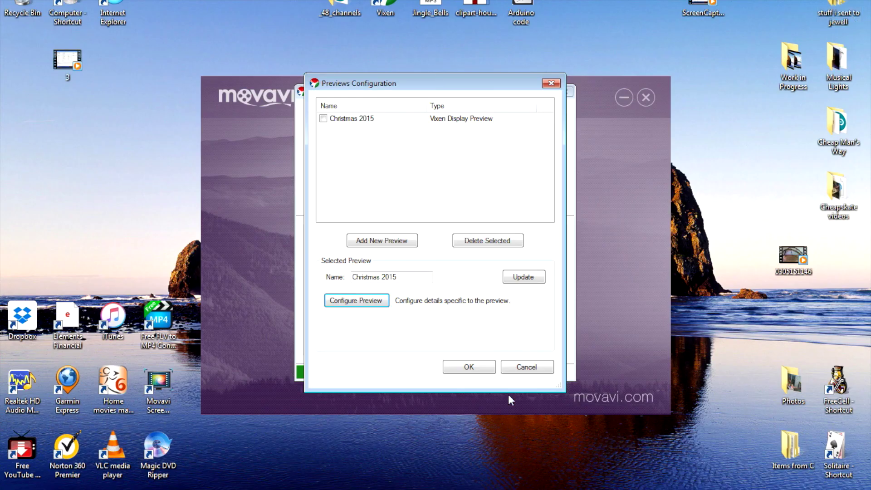